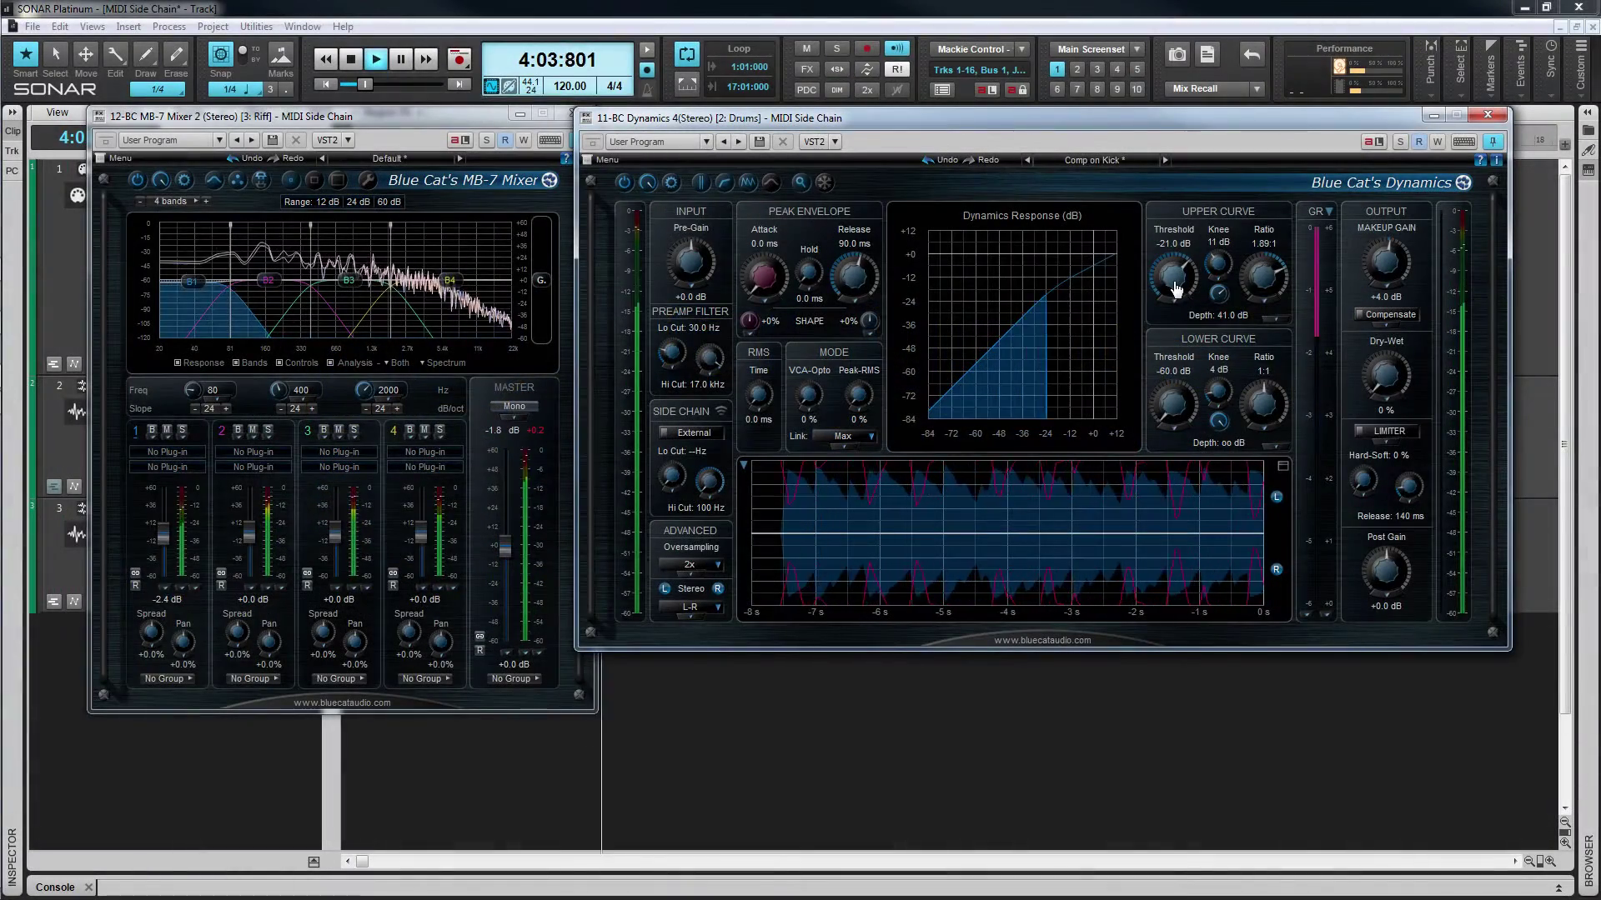
Tune Dynamics' upper curve to −24 dB threshold at about 2:1, and set MB-7's low band crossover to 112
left_click_drag(1176, 288, 1262, 281)
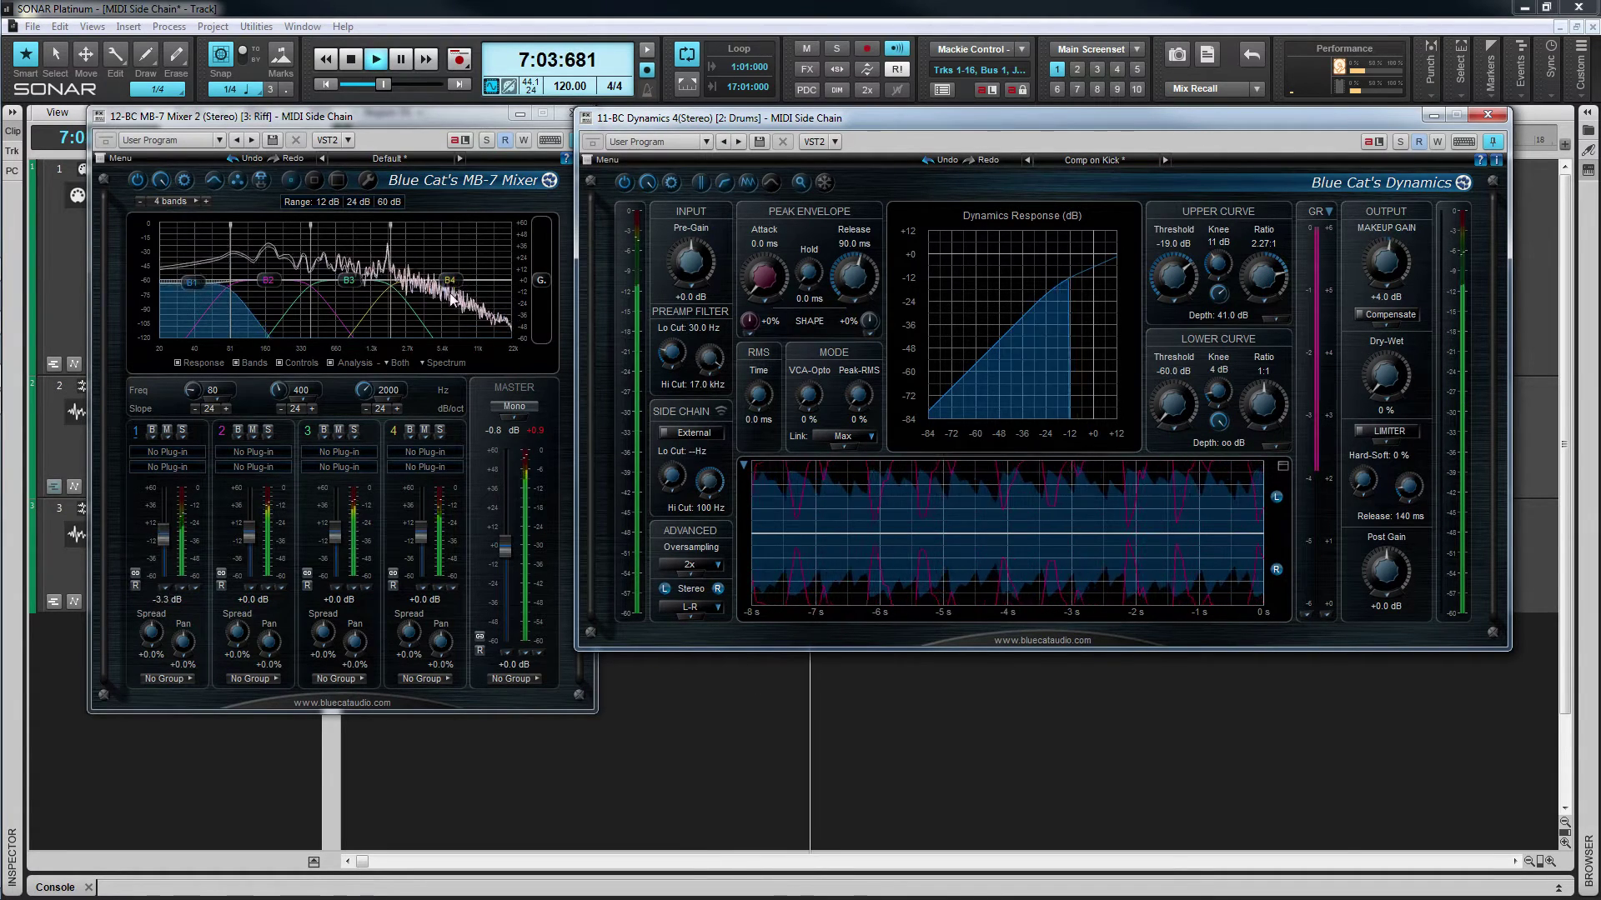
left_click_drag(193, 392, 200, 379)
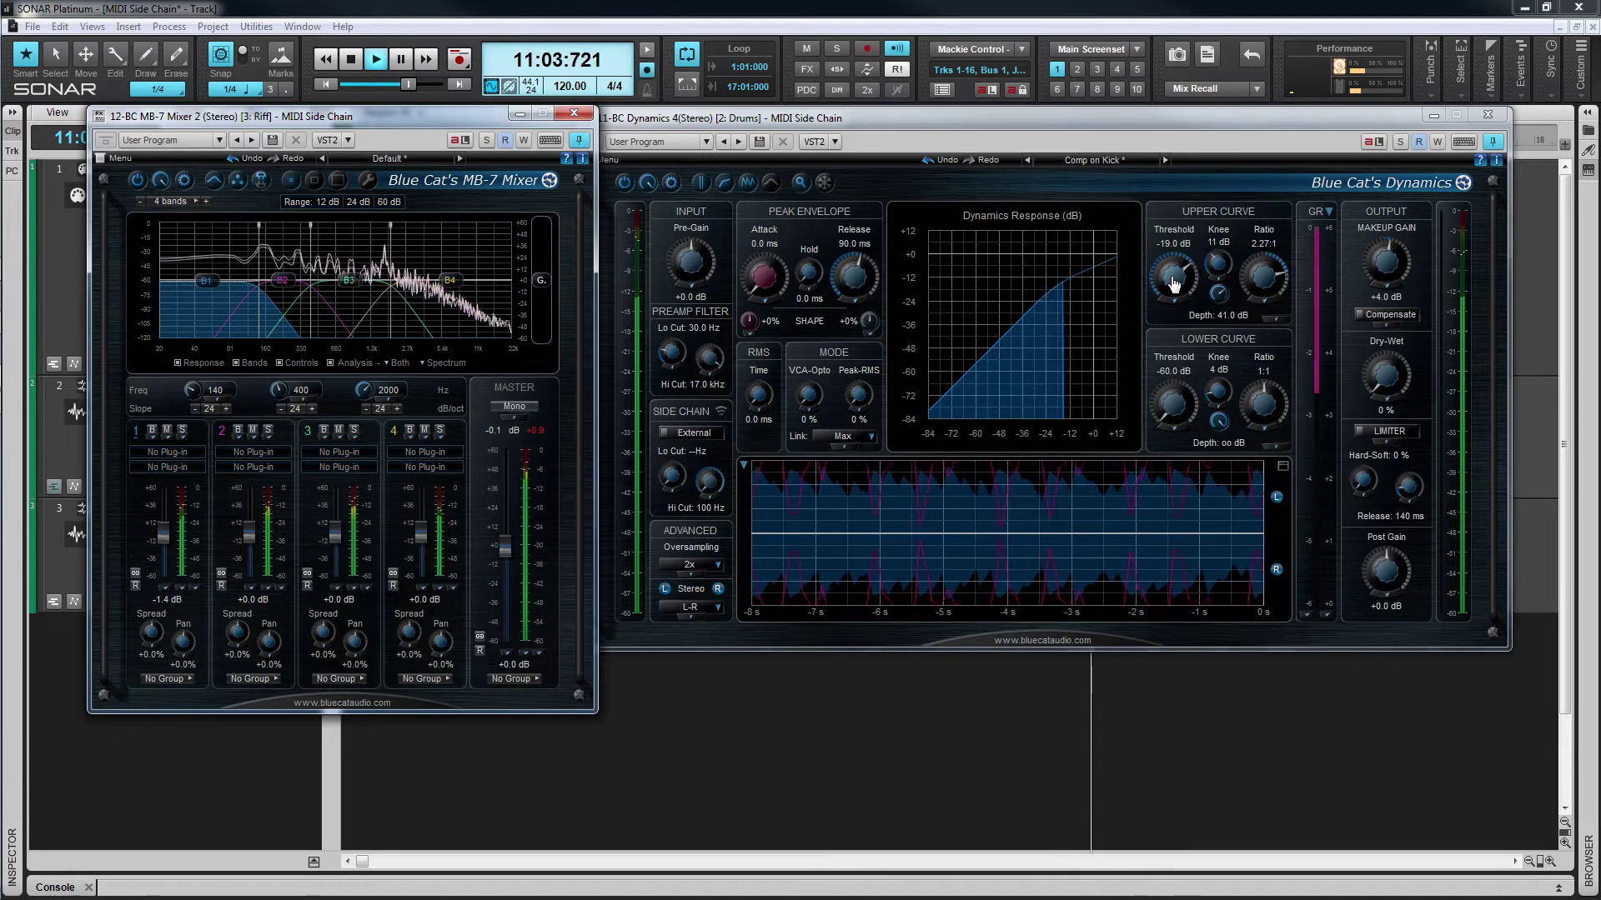
left_click_drag(1173, 283, 1265, 280)
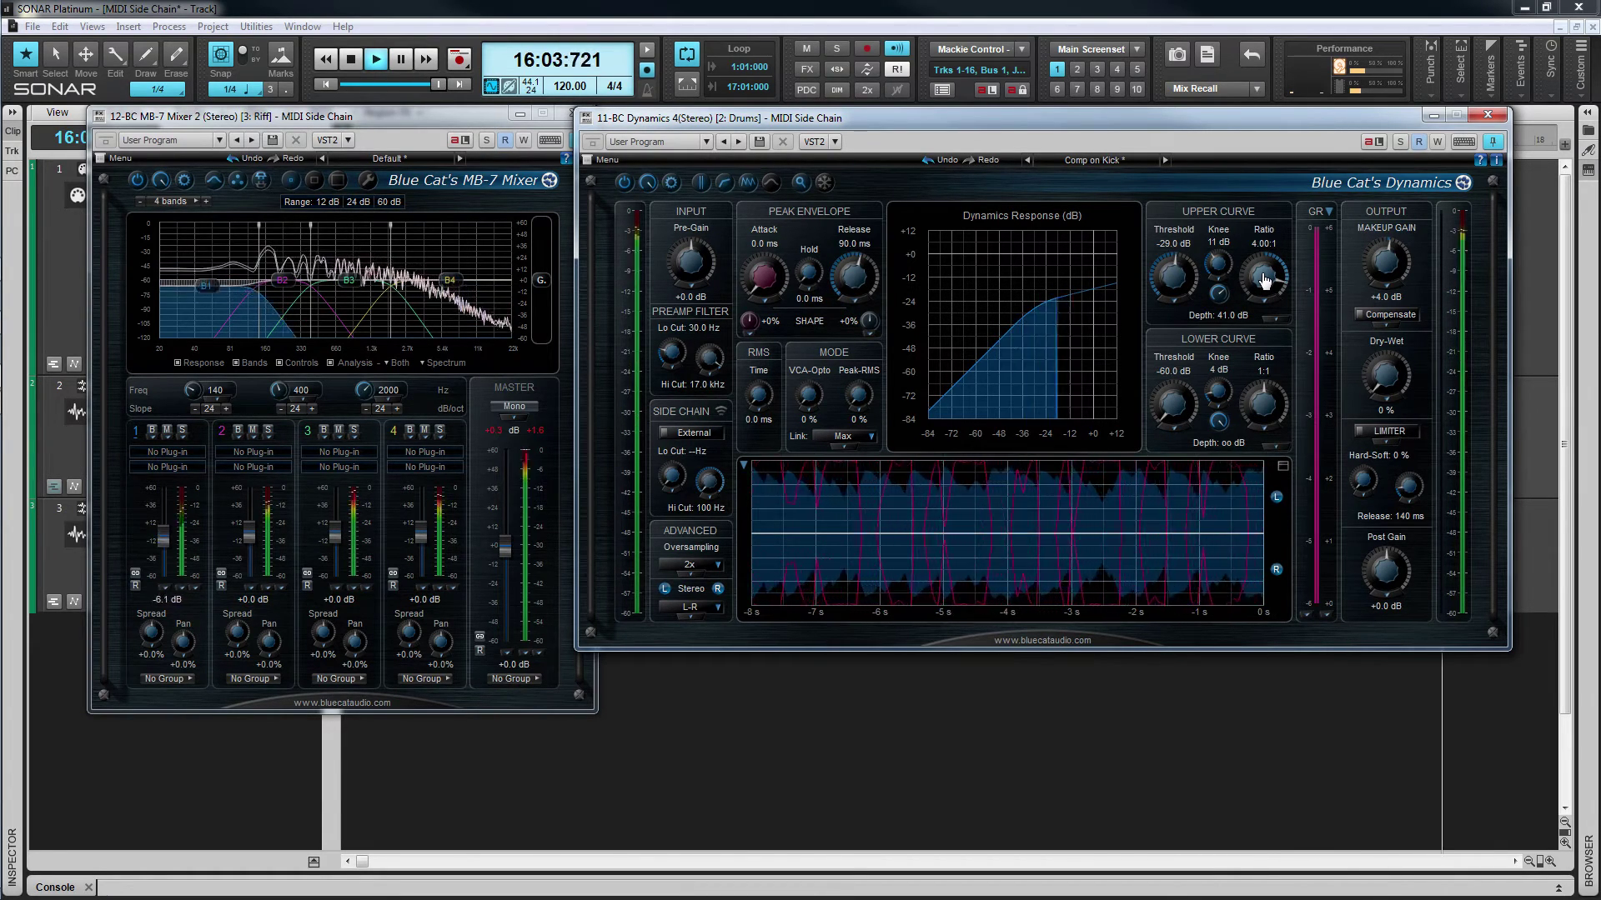
left_click_drag(1265, 281, 1263, 291)
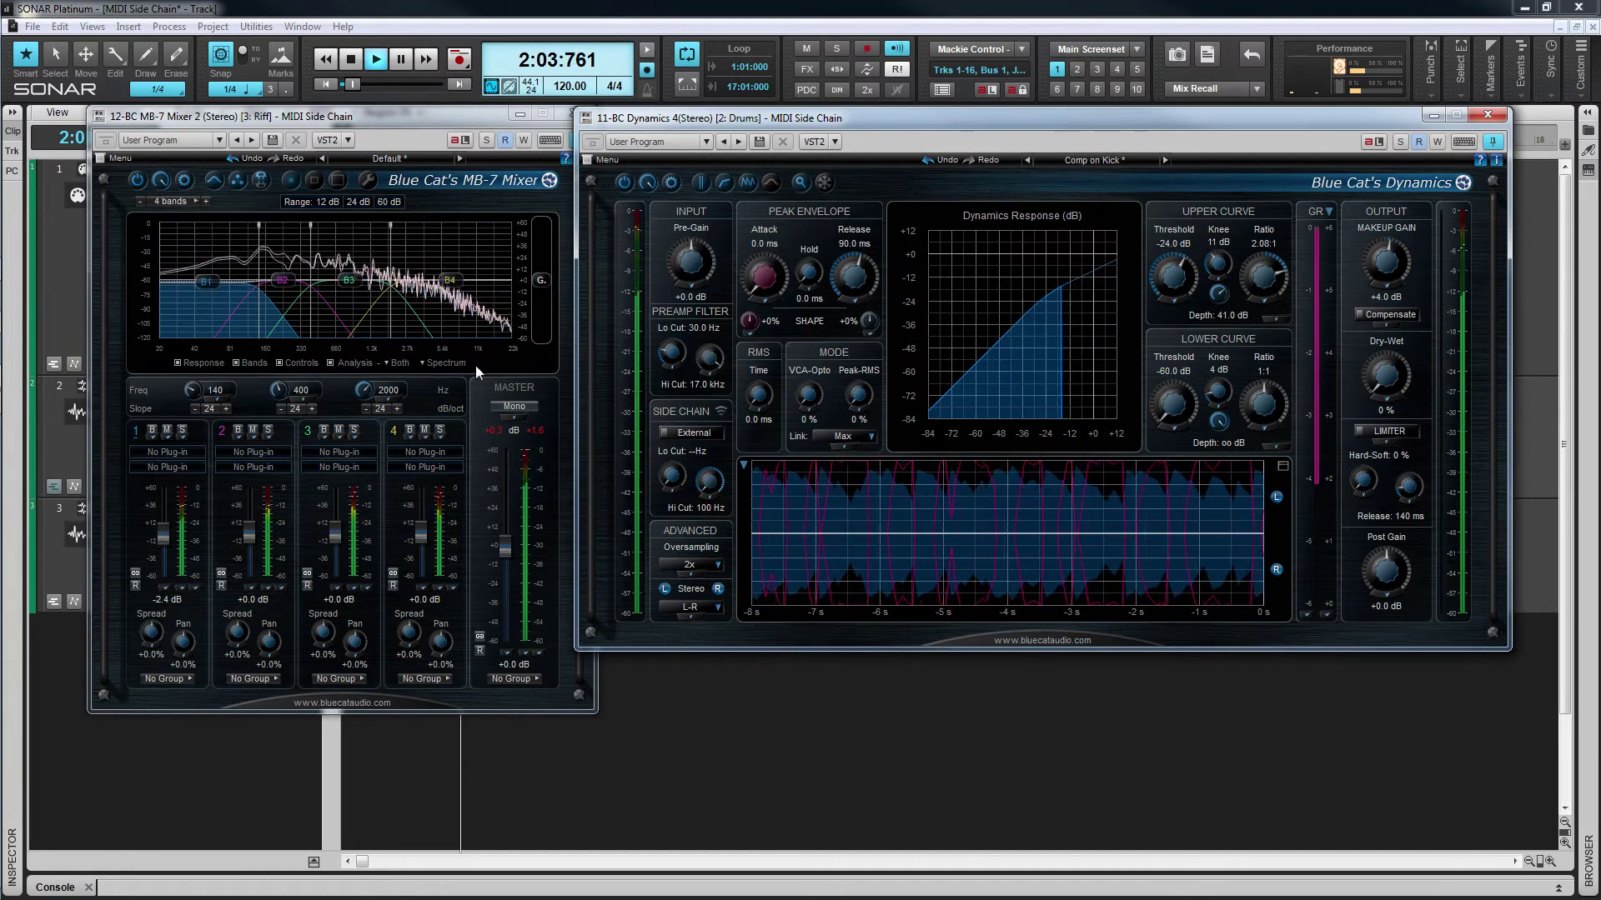
left_click_drag(193, 392, 198, 411)
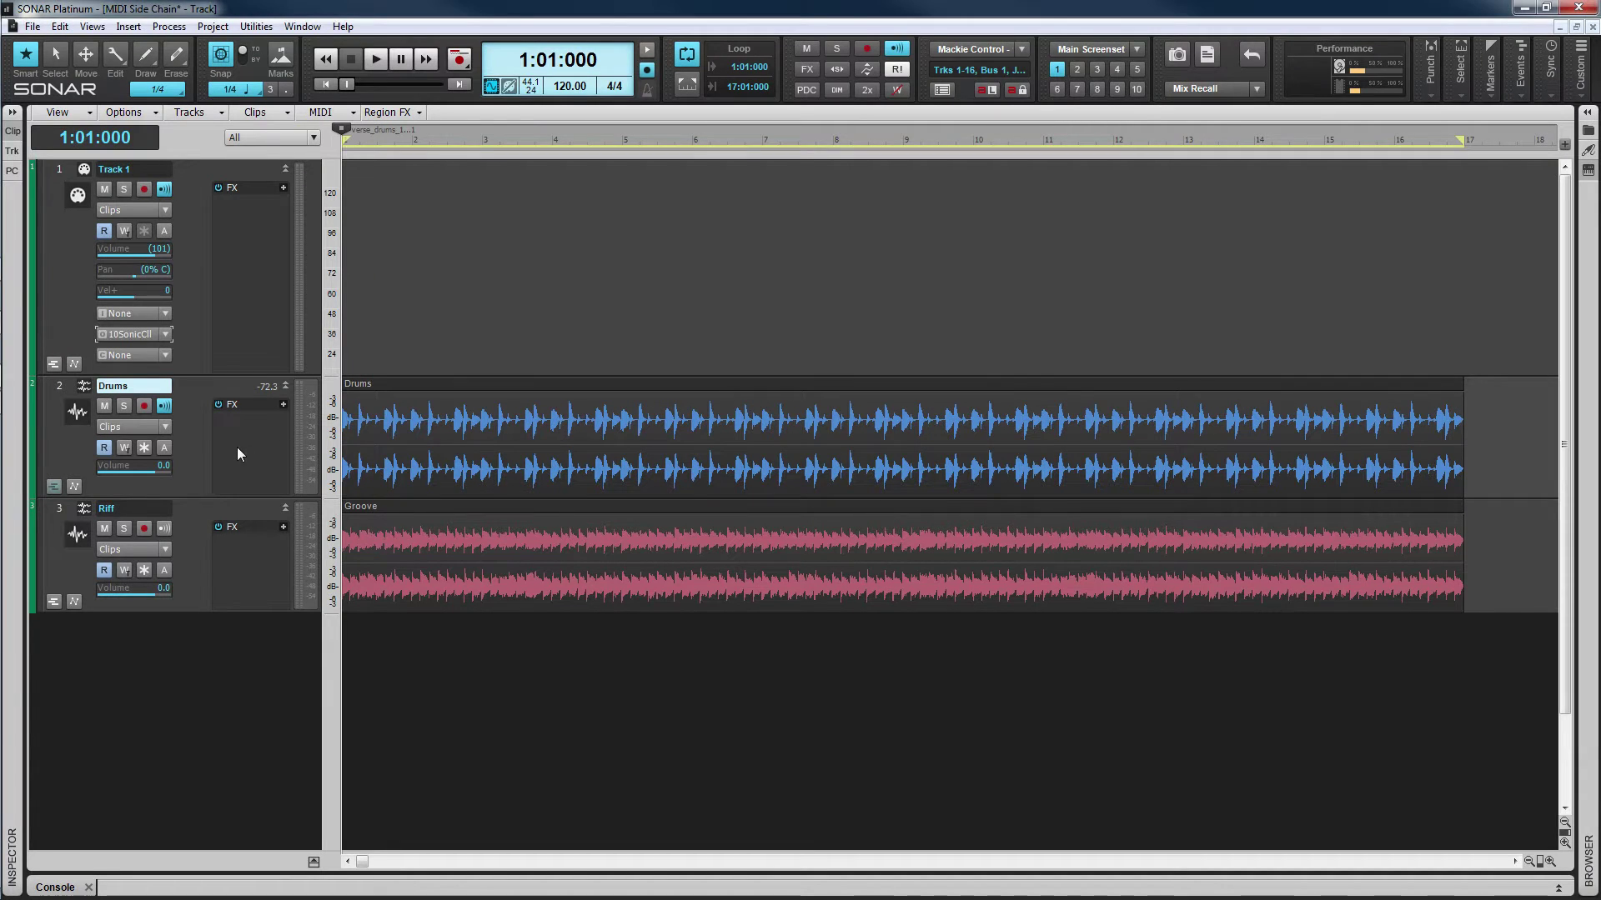
Insert Blue Cat's BC Dynamics 4 (Stereo) as a soft synth on the Drums track
right_click(238, 449)
mouse_move(429, 473)
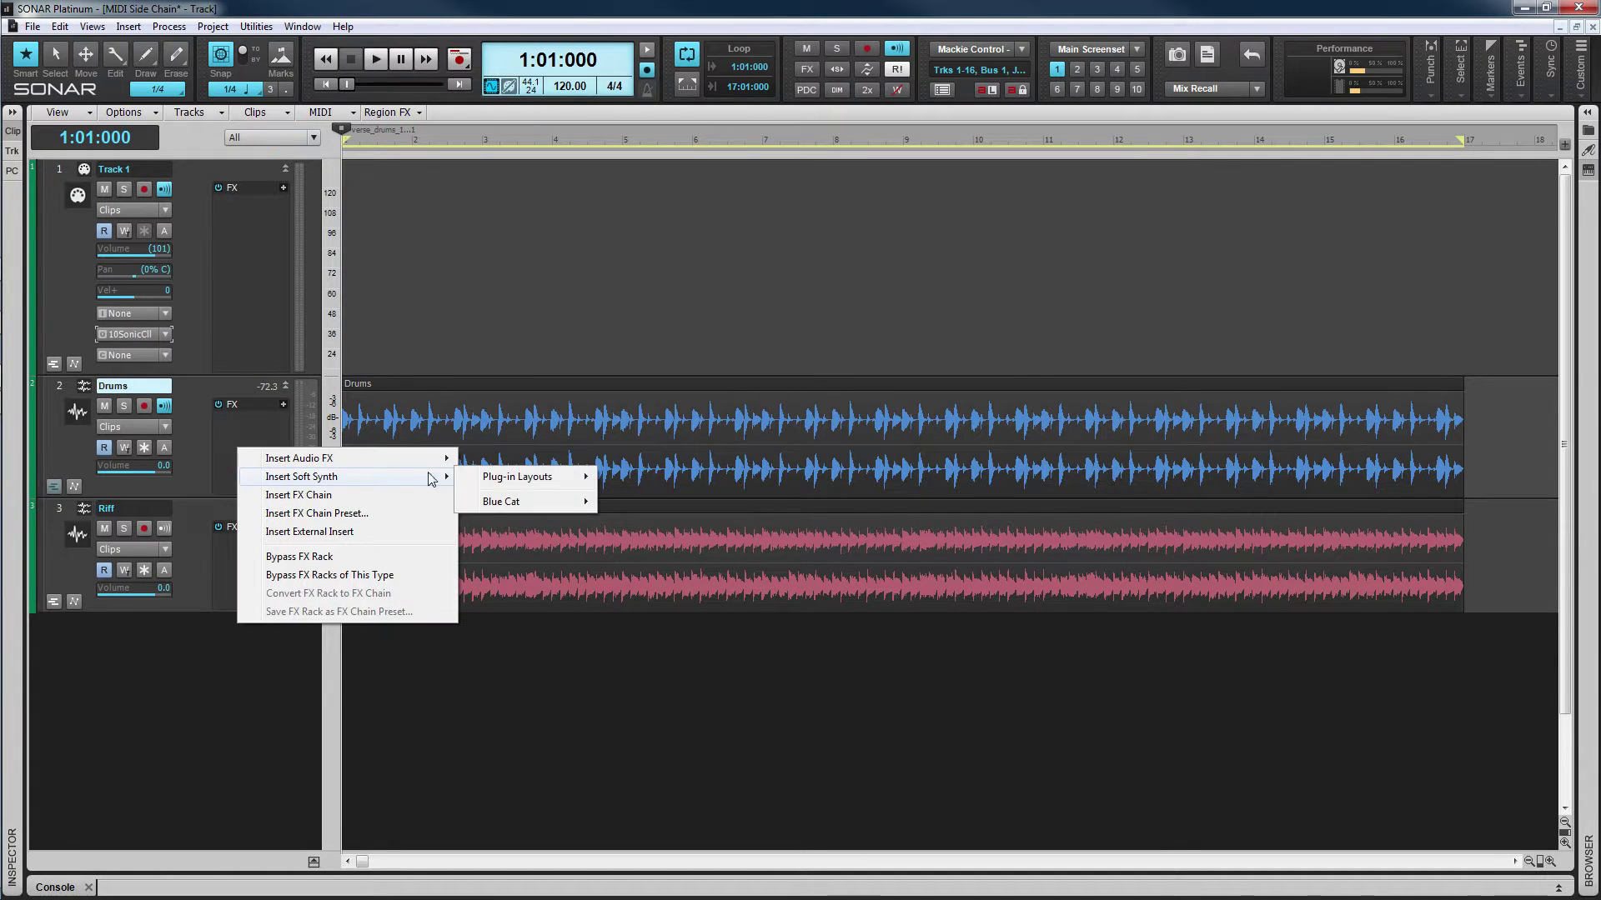
mouse_move(560, 508)
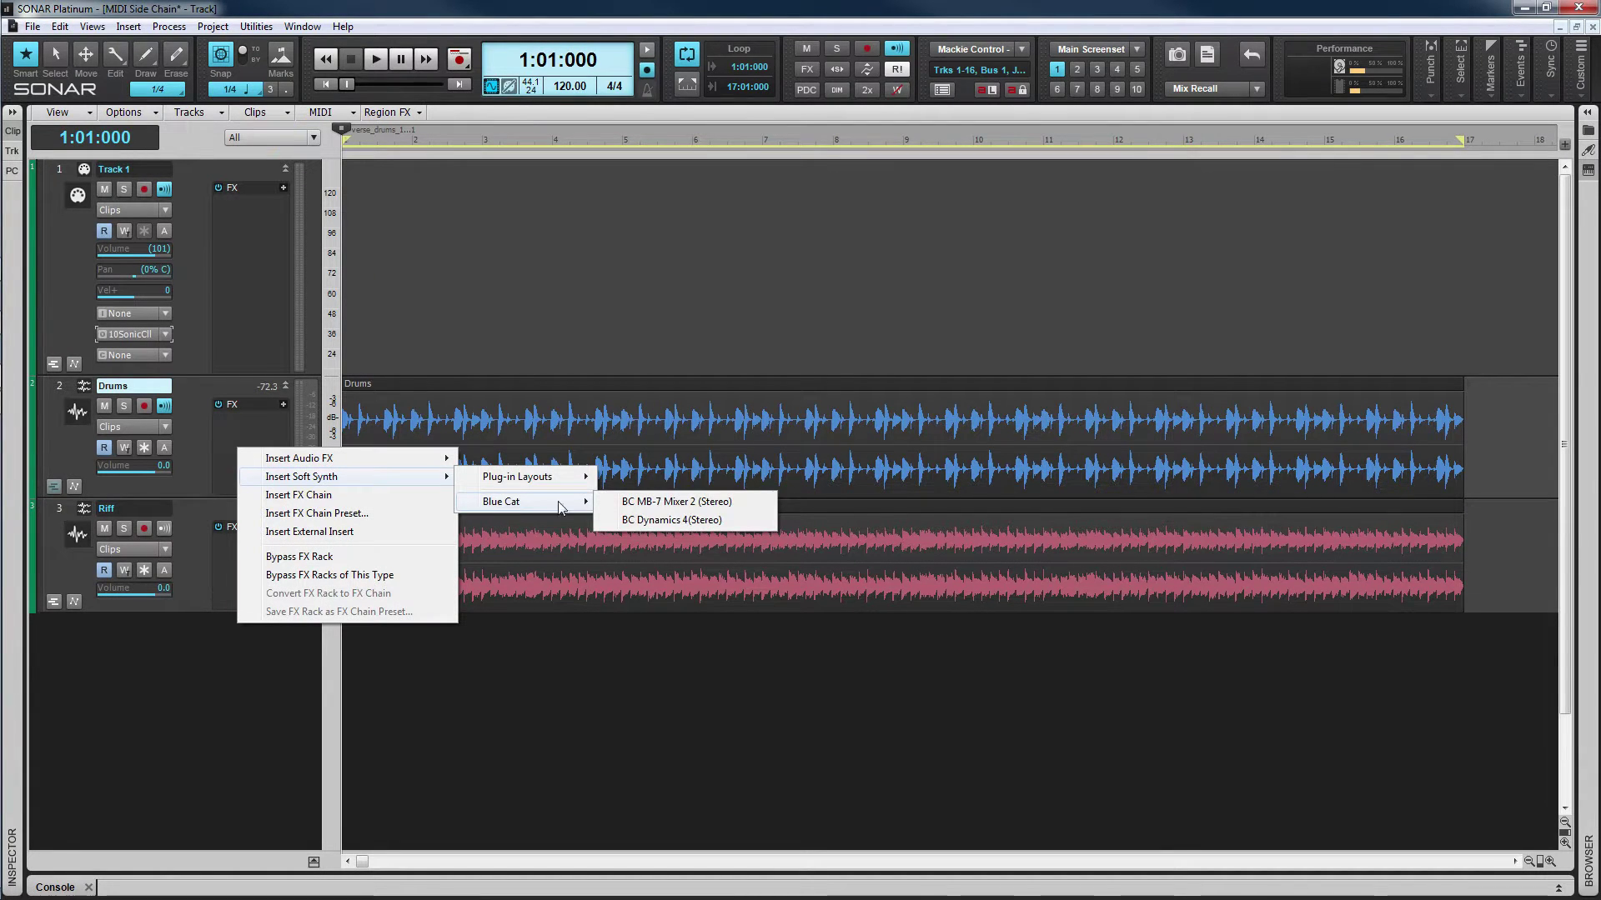
left_click(675, 518)
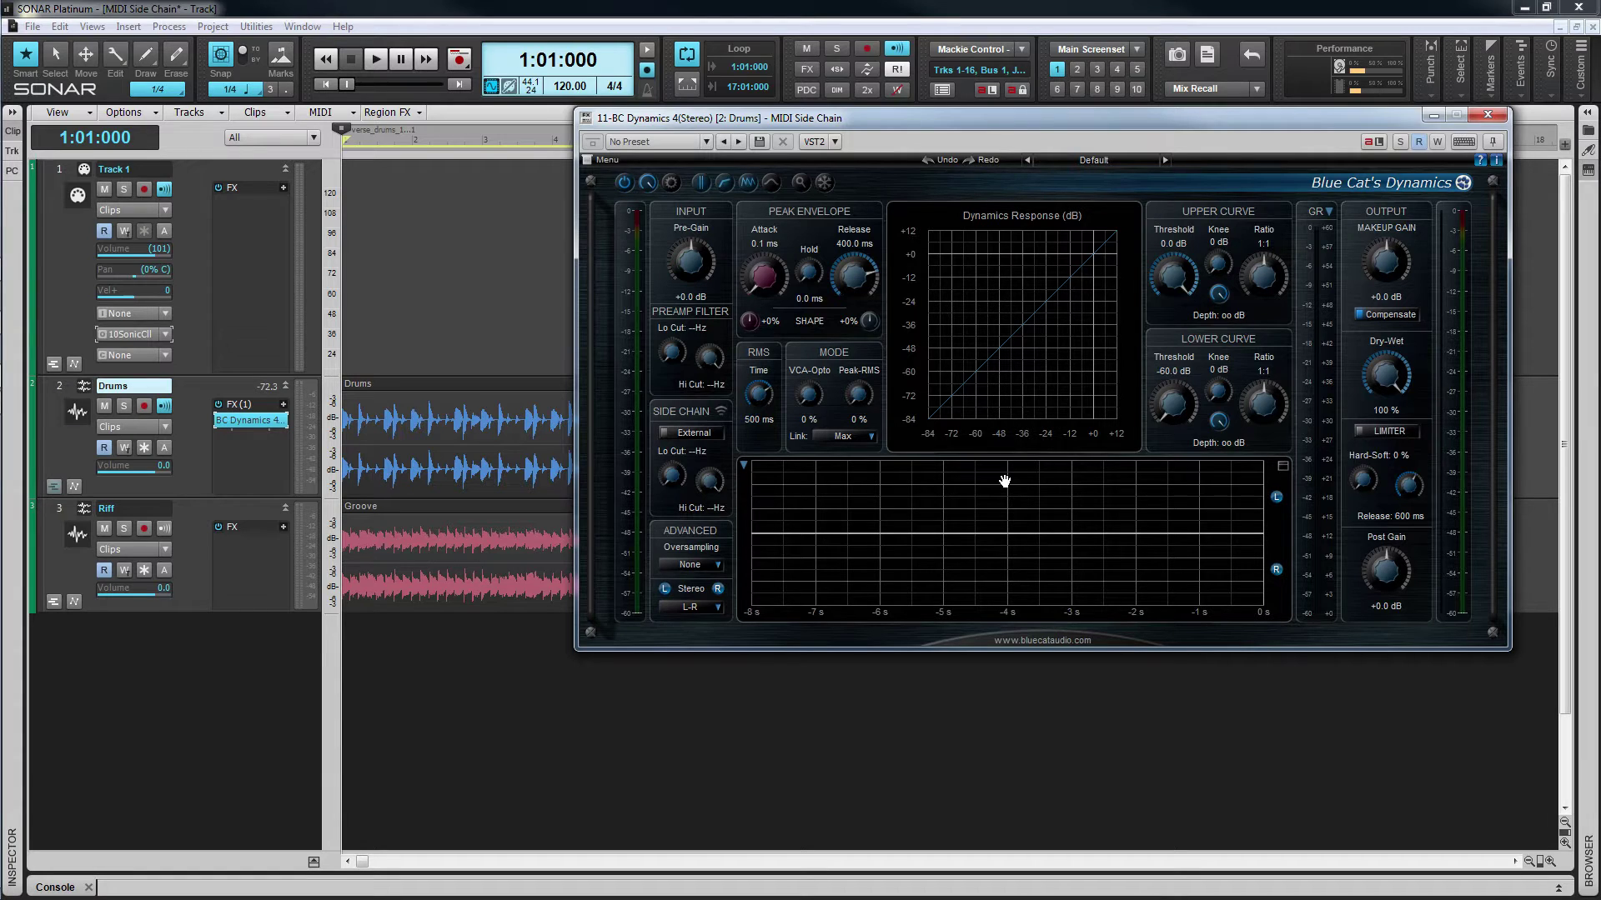
Load the Comp on Kick preset in BC Dynamics and play the song briefly to hear it
left_click(1105, 157)
left_click(1178, 184)
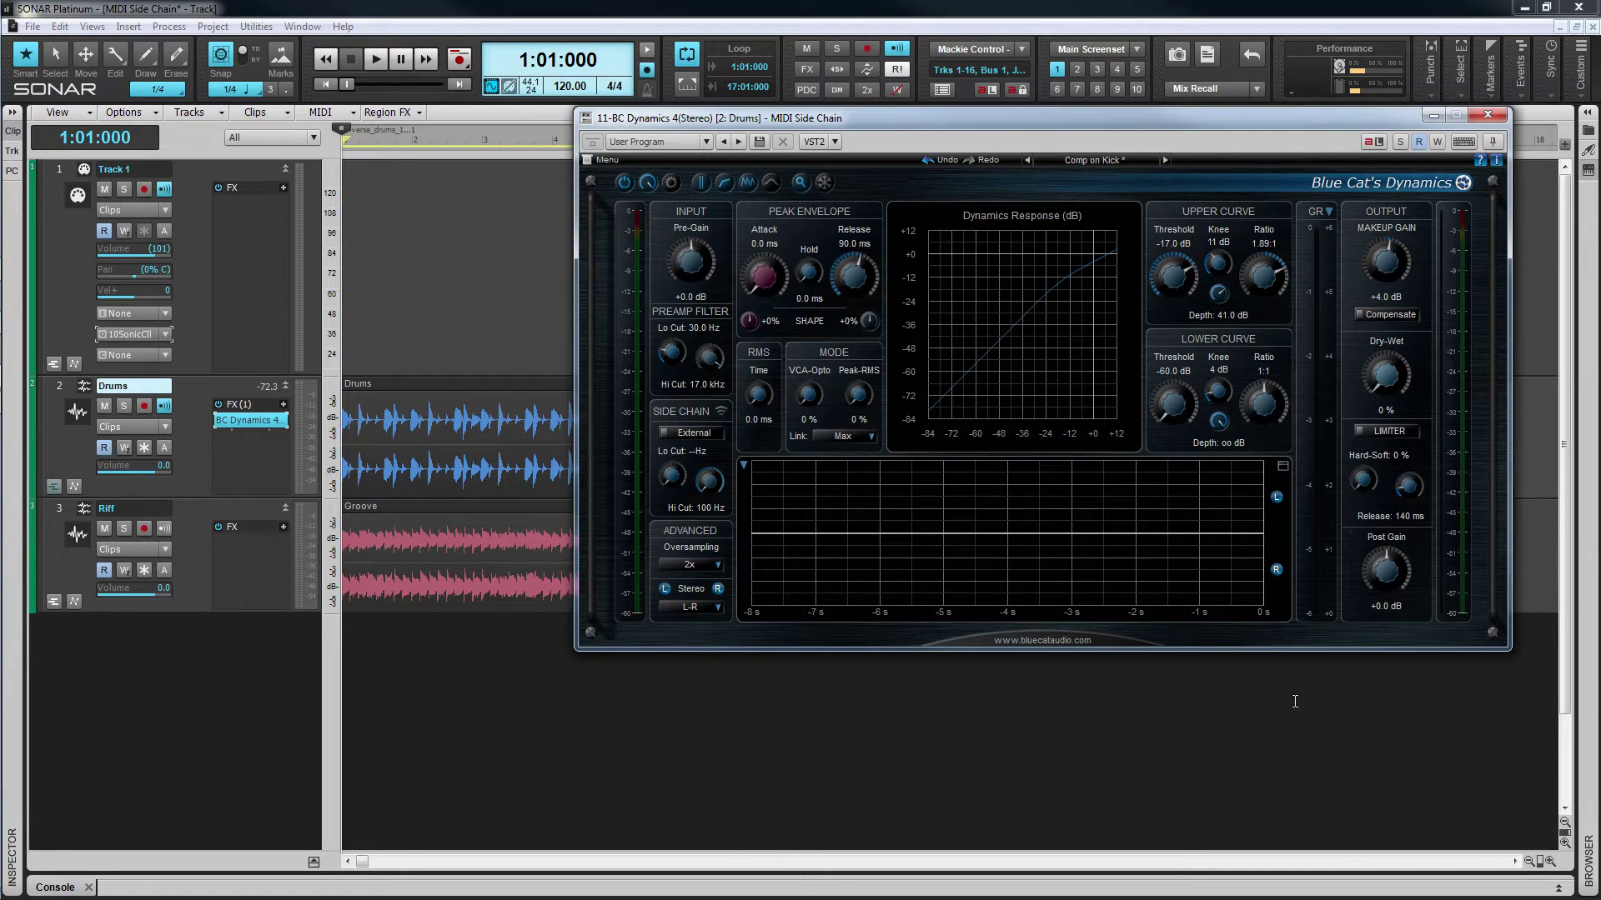
key("space")
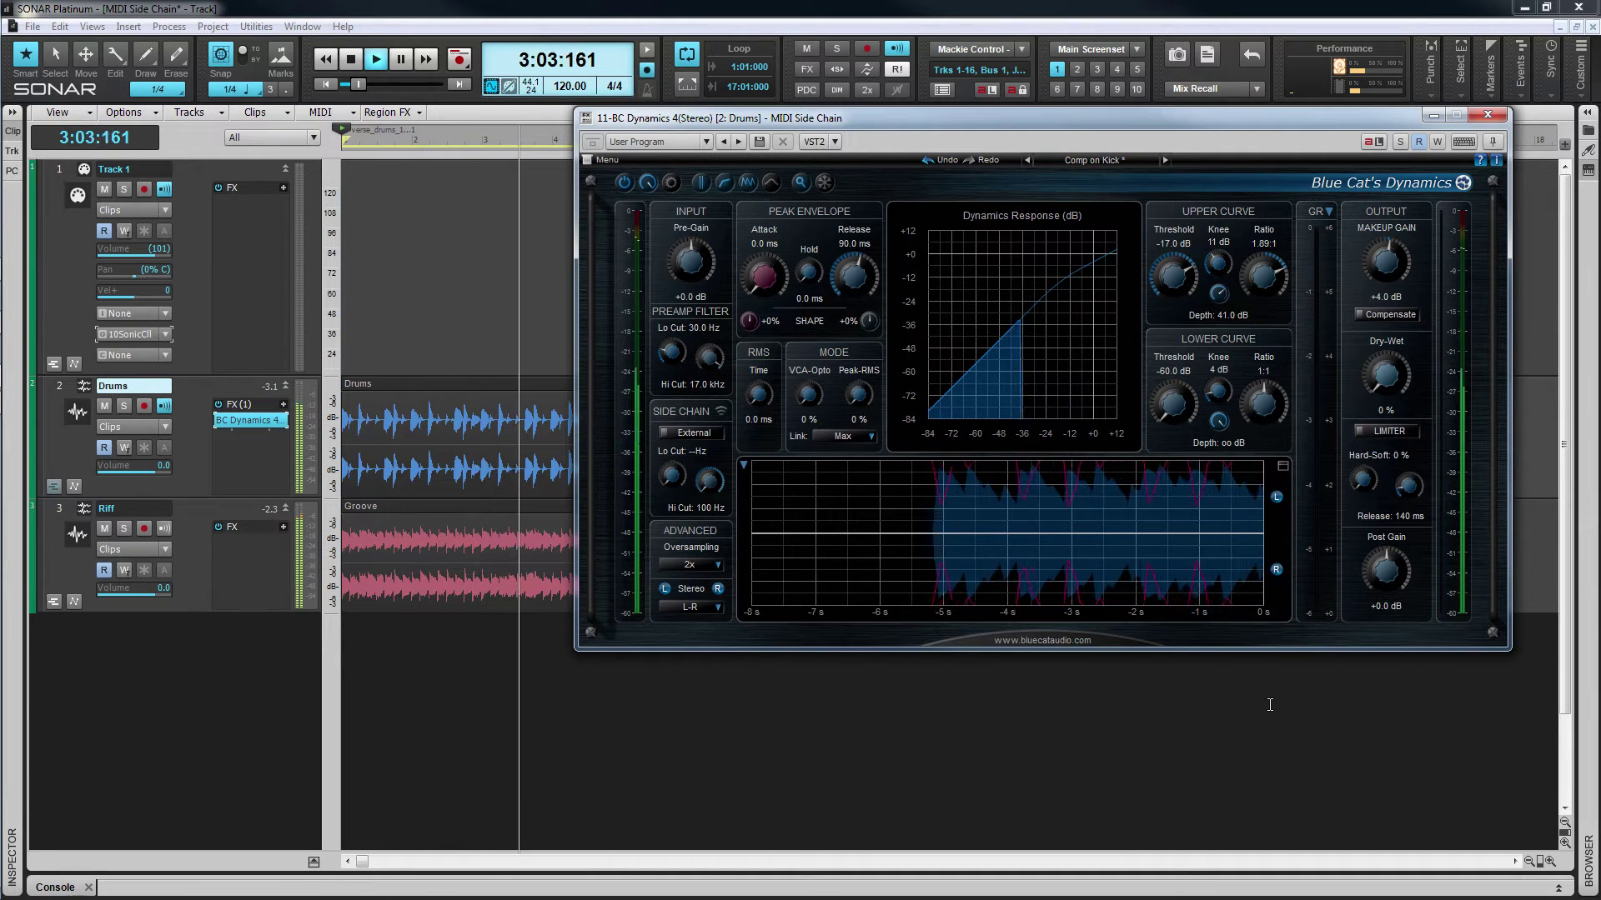
key("space")
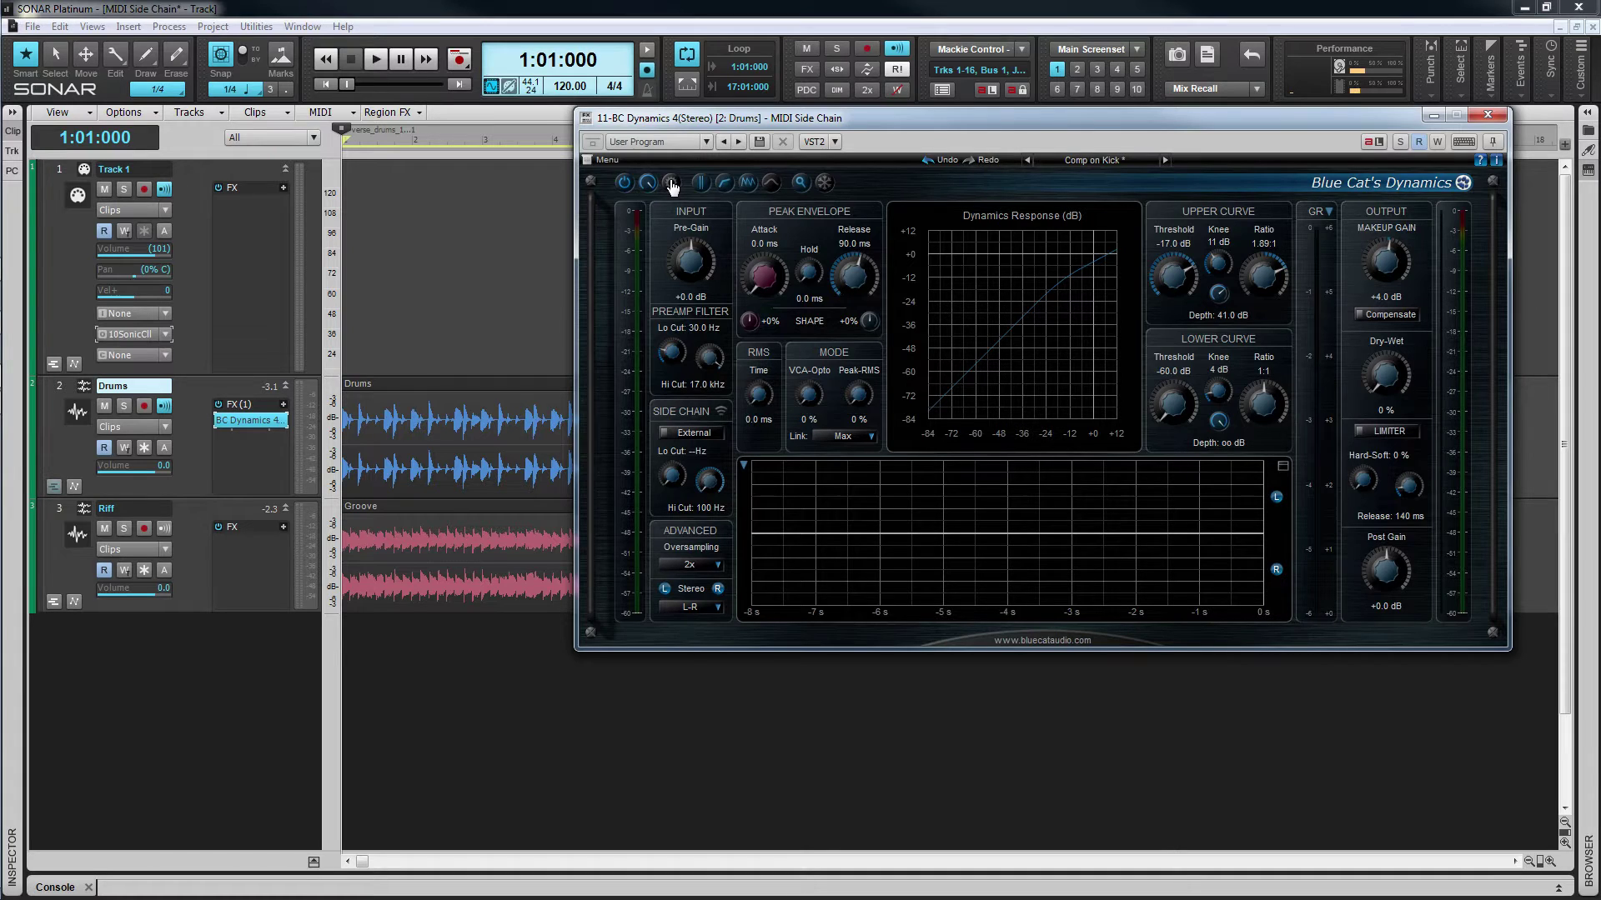
Show the control settings and check the MIDI options on the threshold and ratio controls
left_click(672, 183)
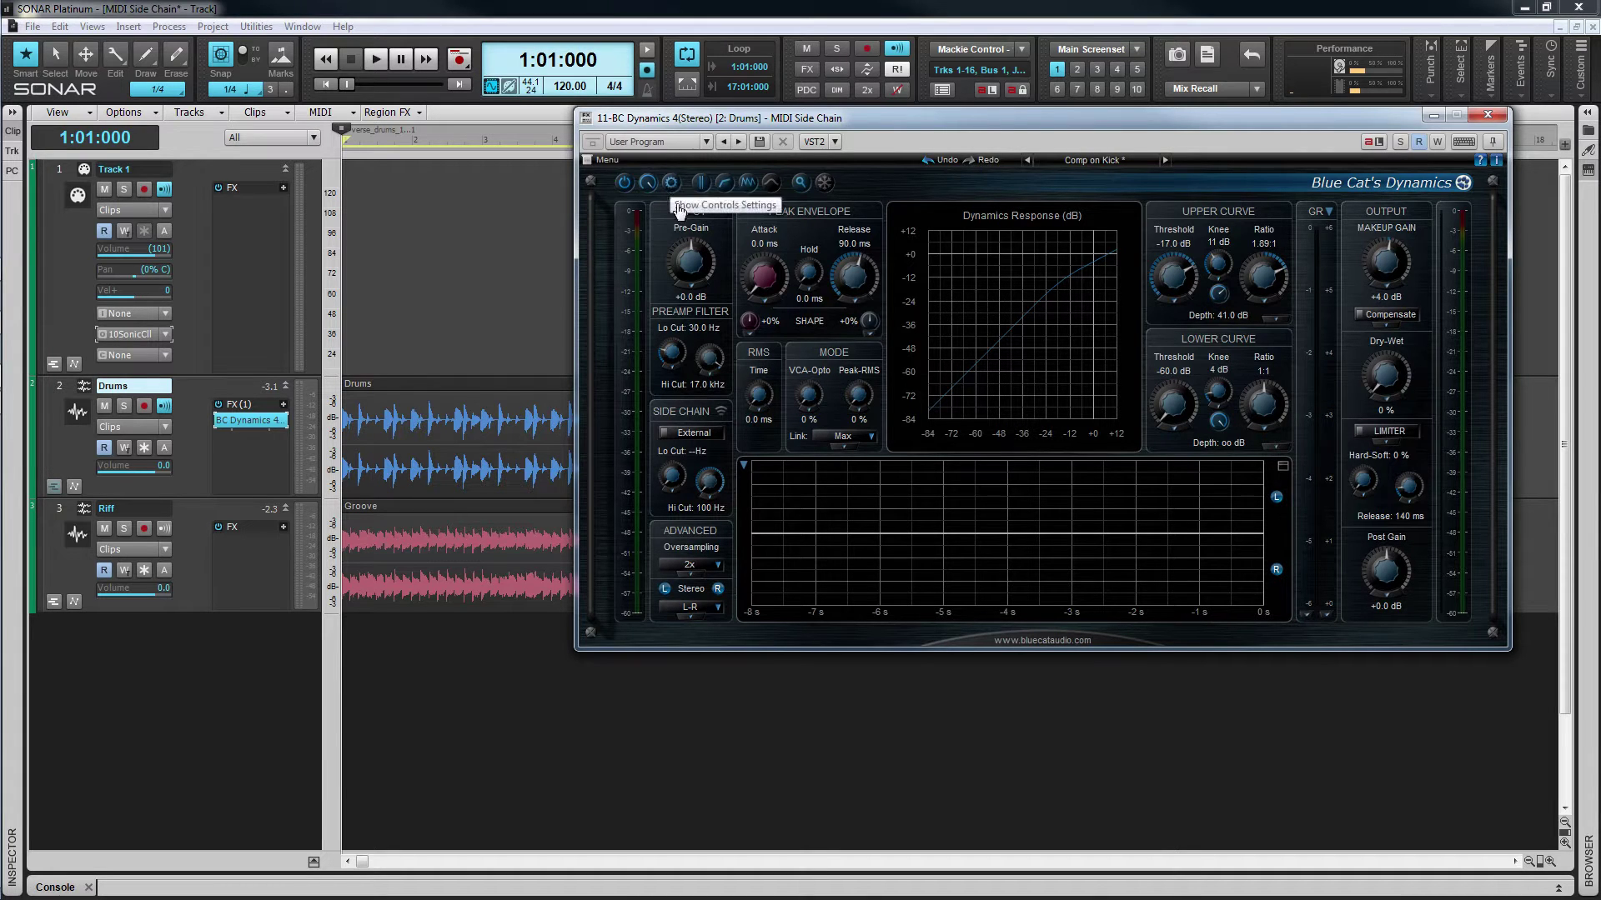
left_click(1164, 432)
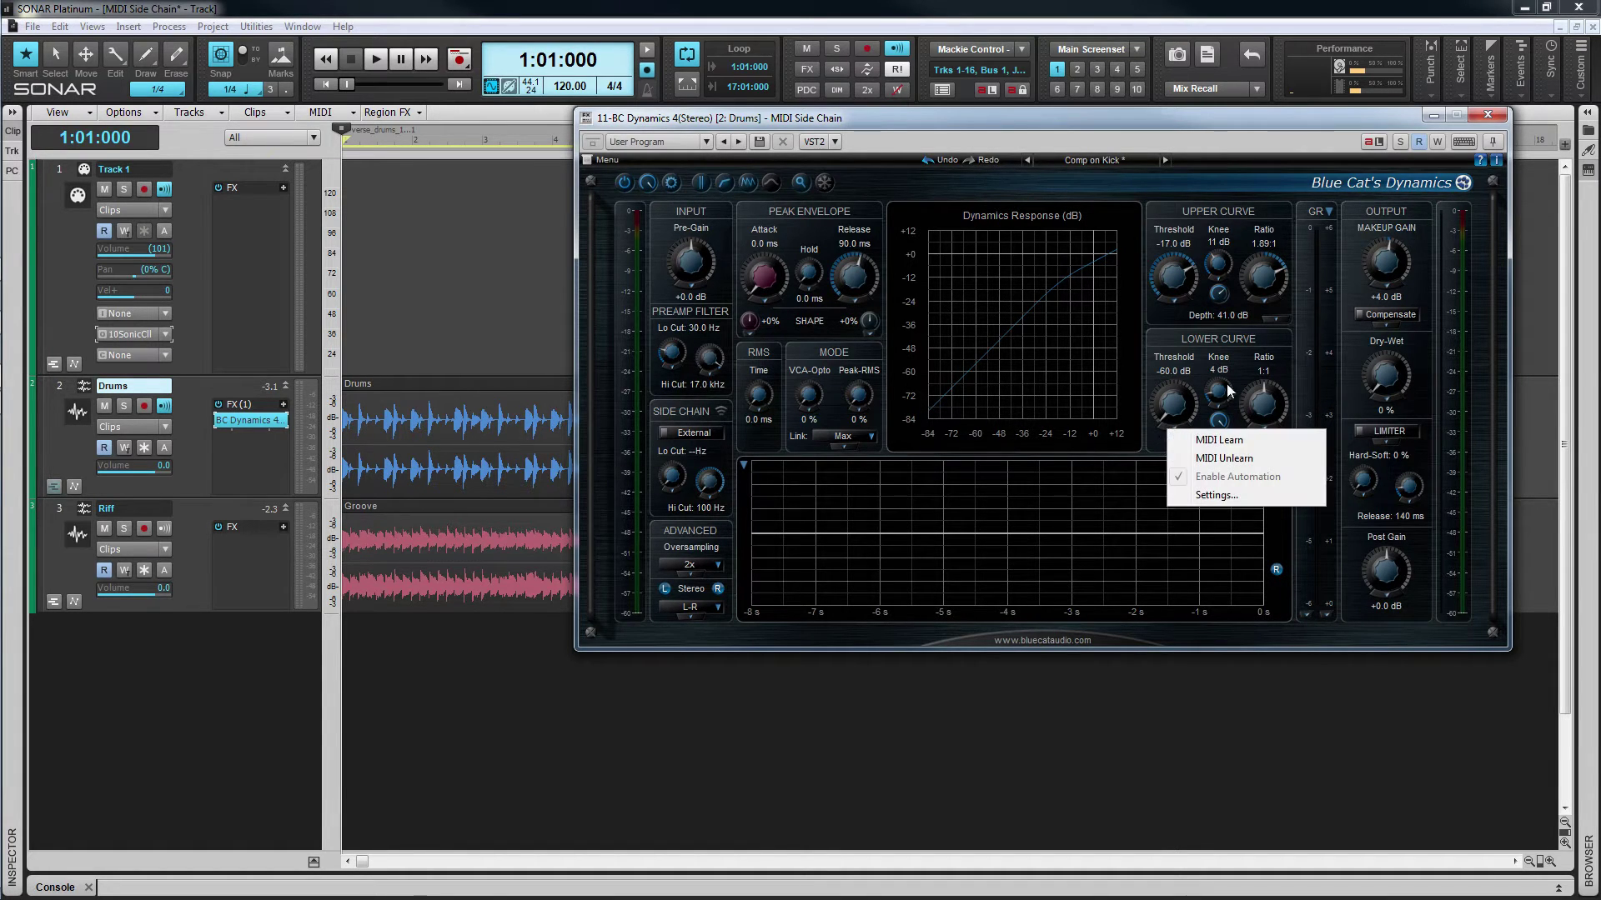
left_click(1267, 300)
right_click(1266, 302)
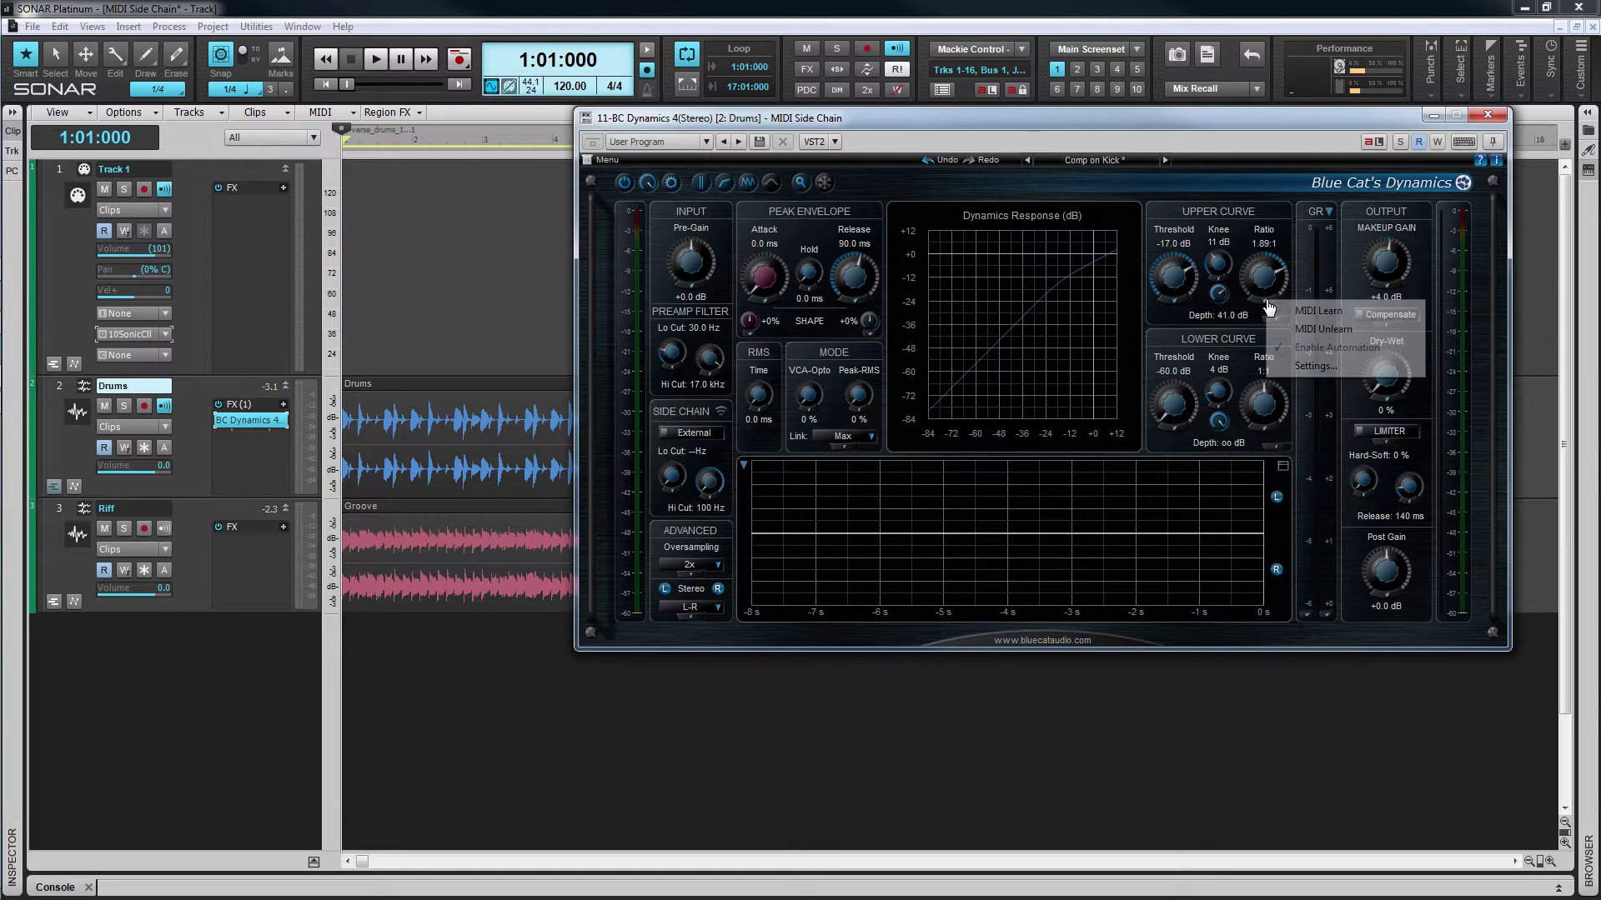
Open the gain-reduction meter's MIDI settings, confirming CC 1 on channel 1 (−60 to +60 dB), then close them
left_click(1307, 614)
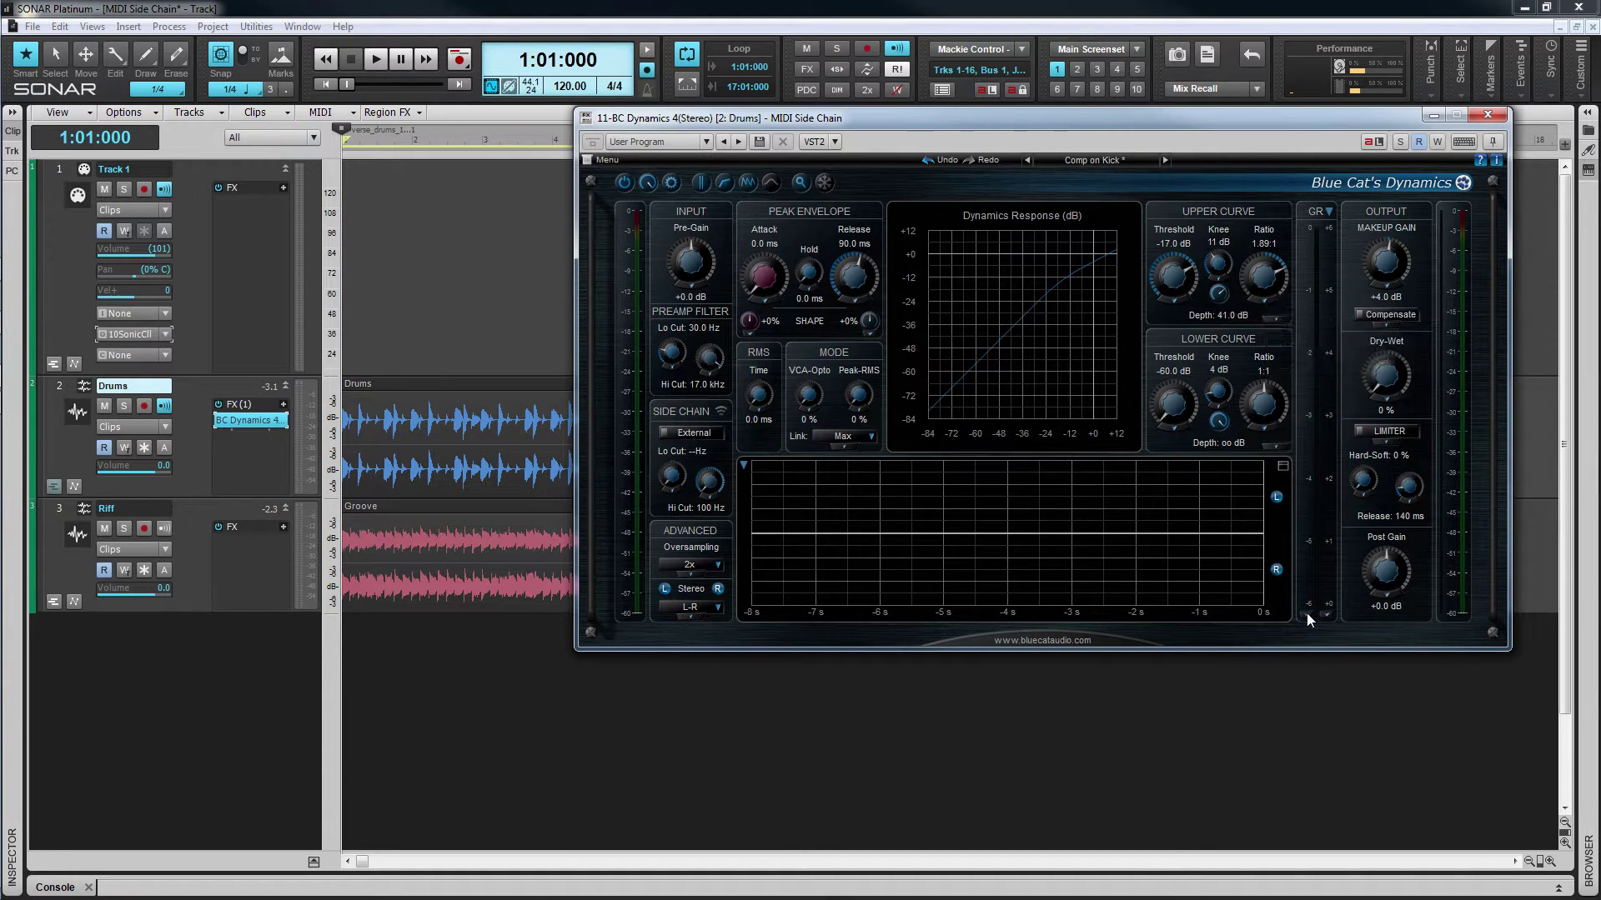
left_click(1307, 615)
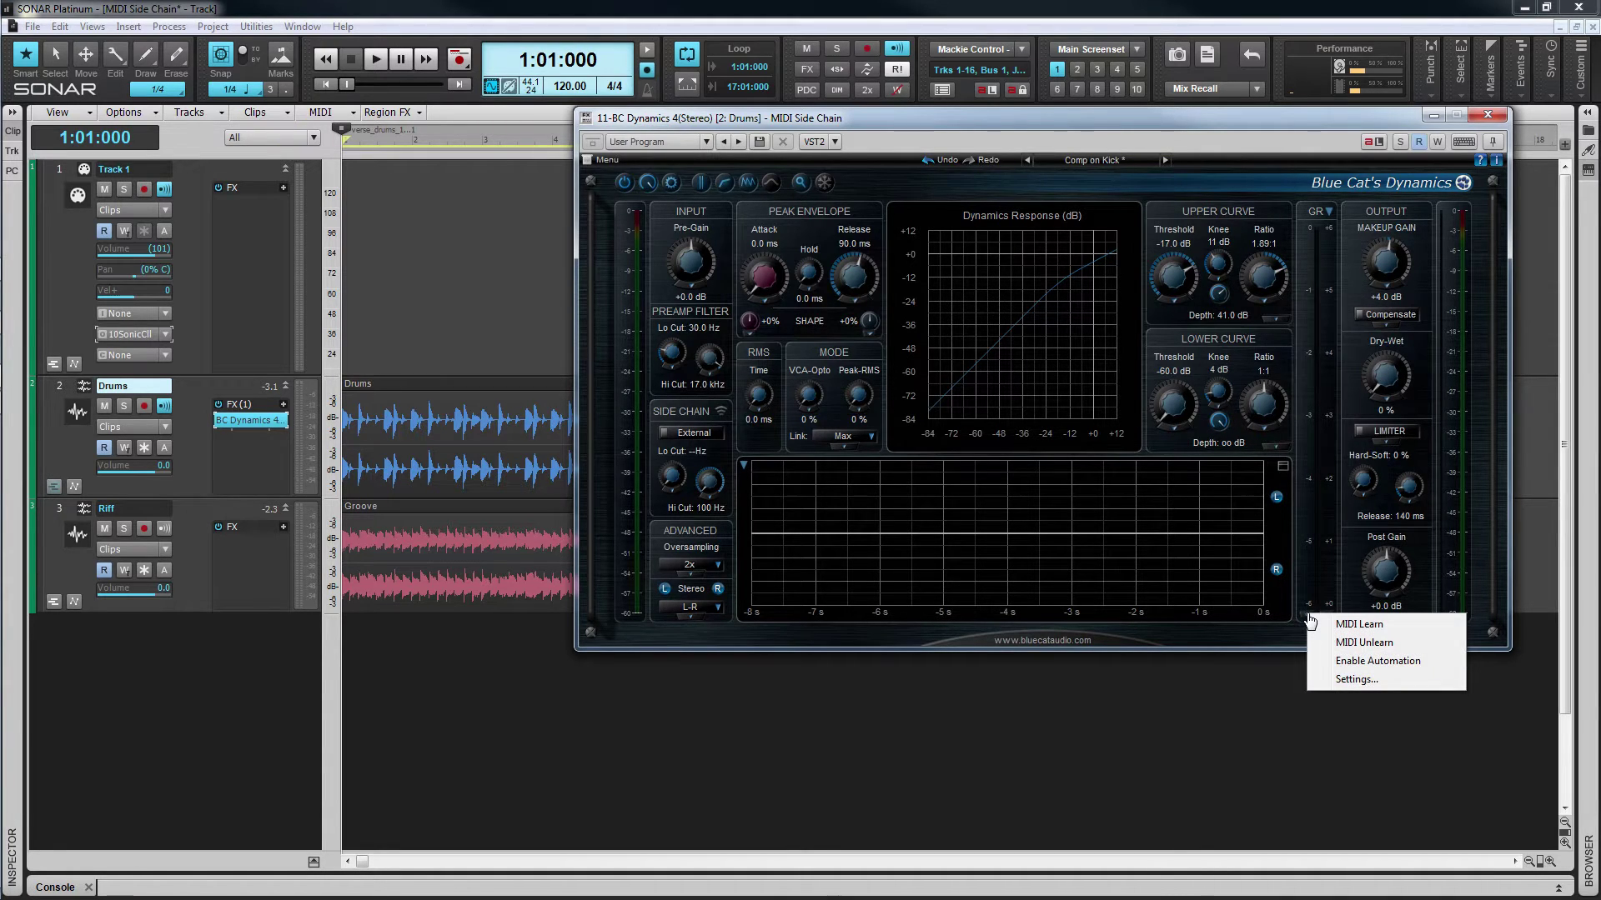
left_click(1356, 679)
left_click_drag(1367, 628, 1056, 628)
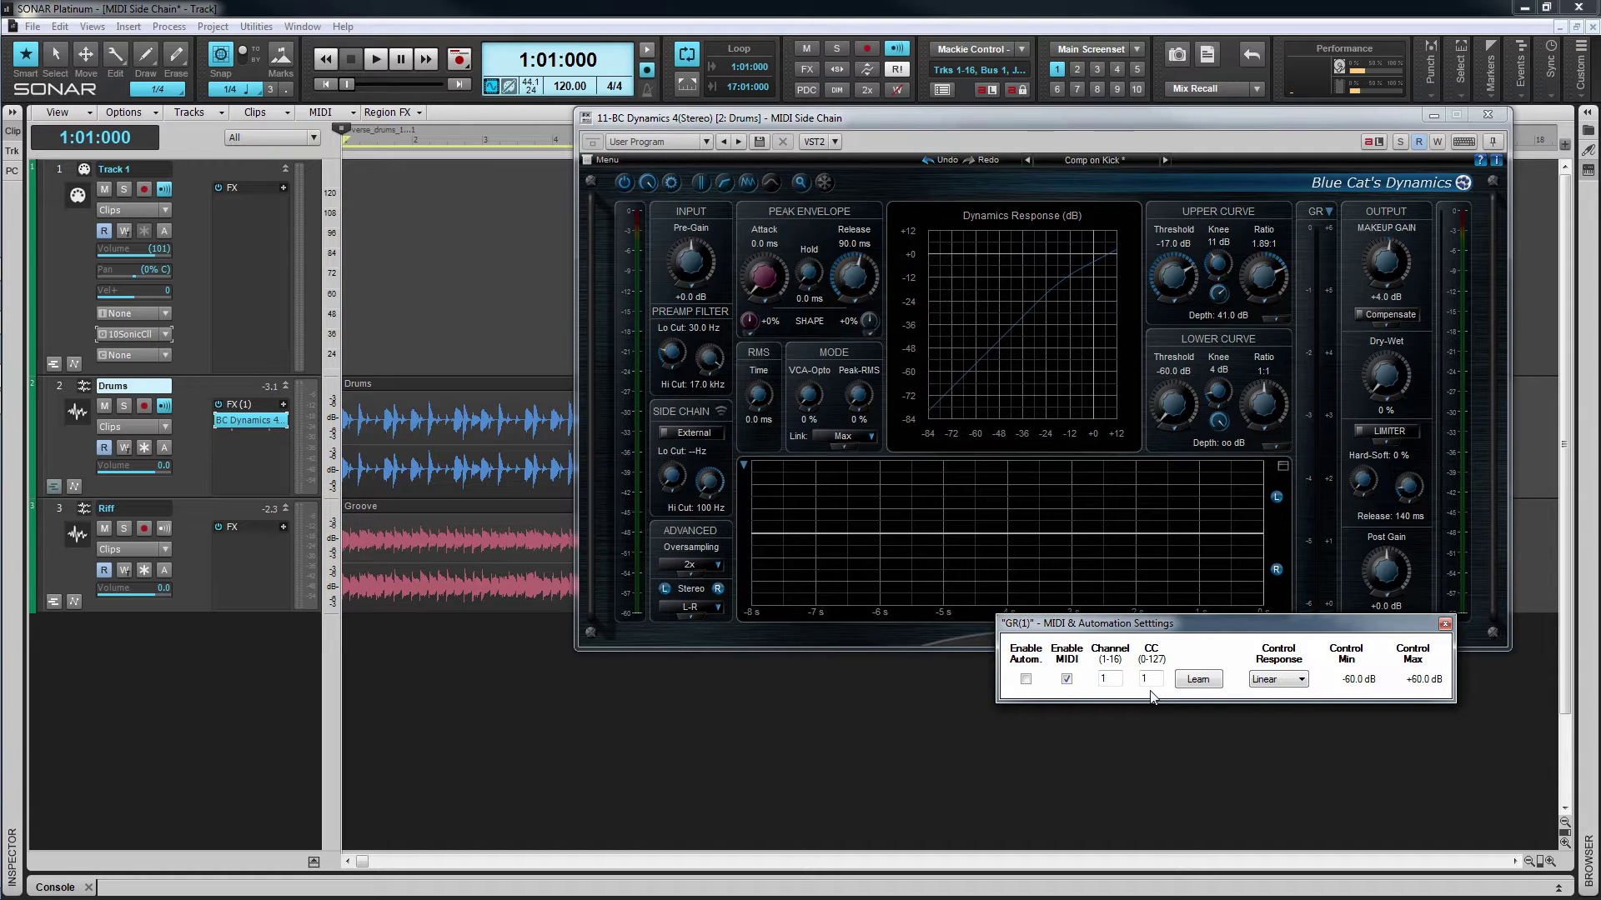
left_click(1445, 625)
Review the Comp on Kick preset's MIDI output assignments, with only GR(1) sending MIDI
left_click(592, 160)
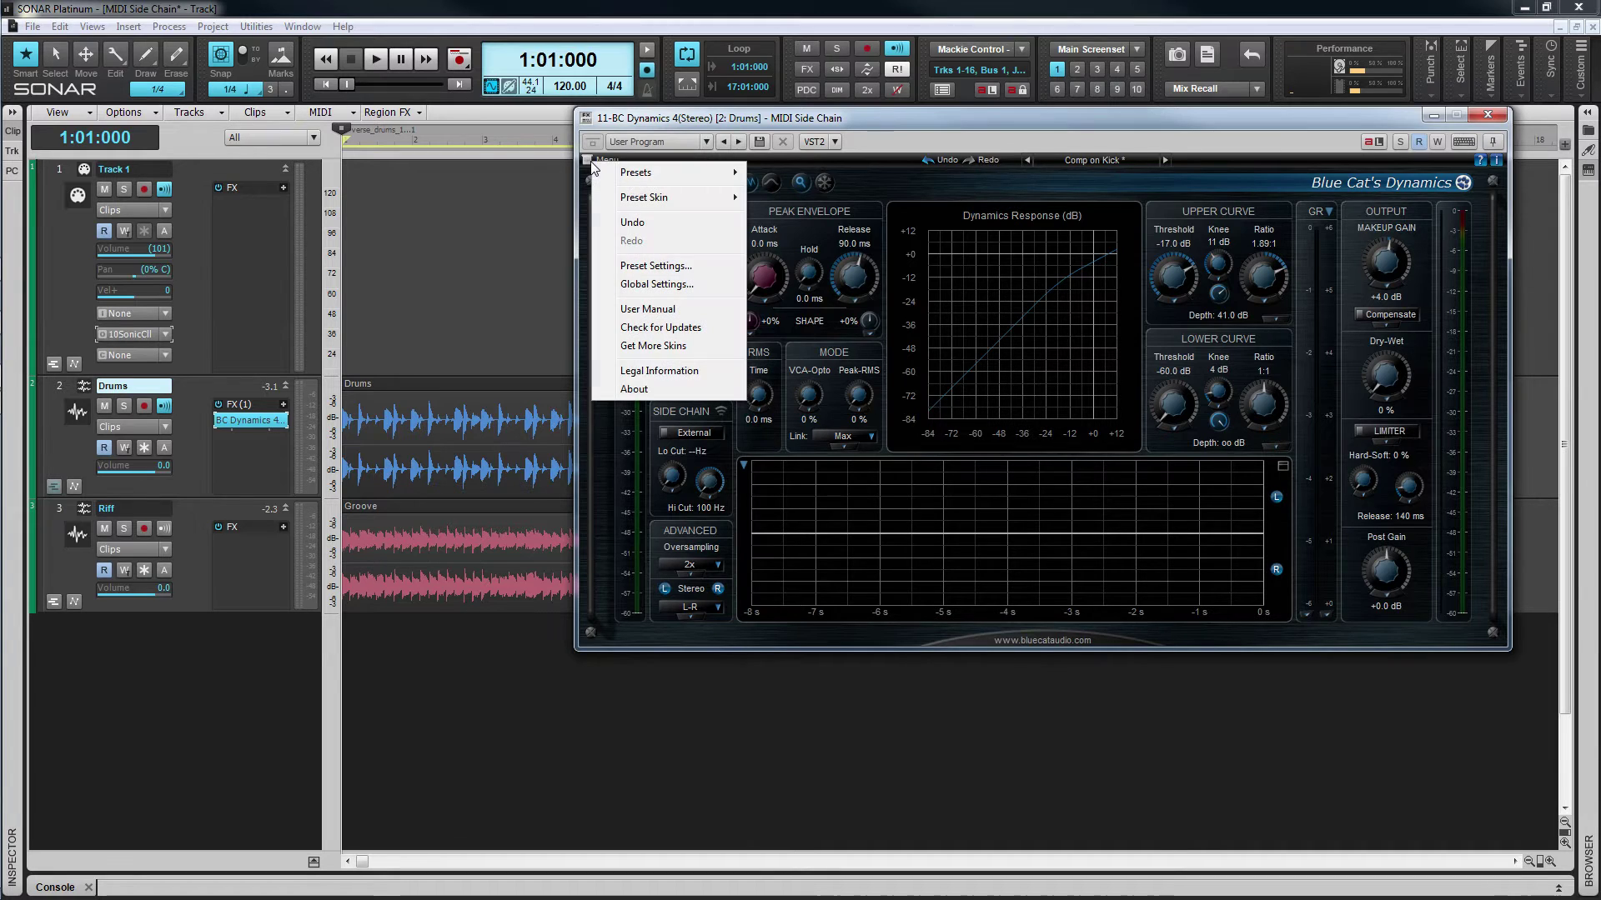
left_click(646, 265)
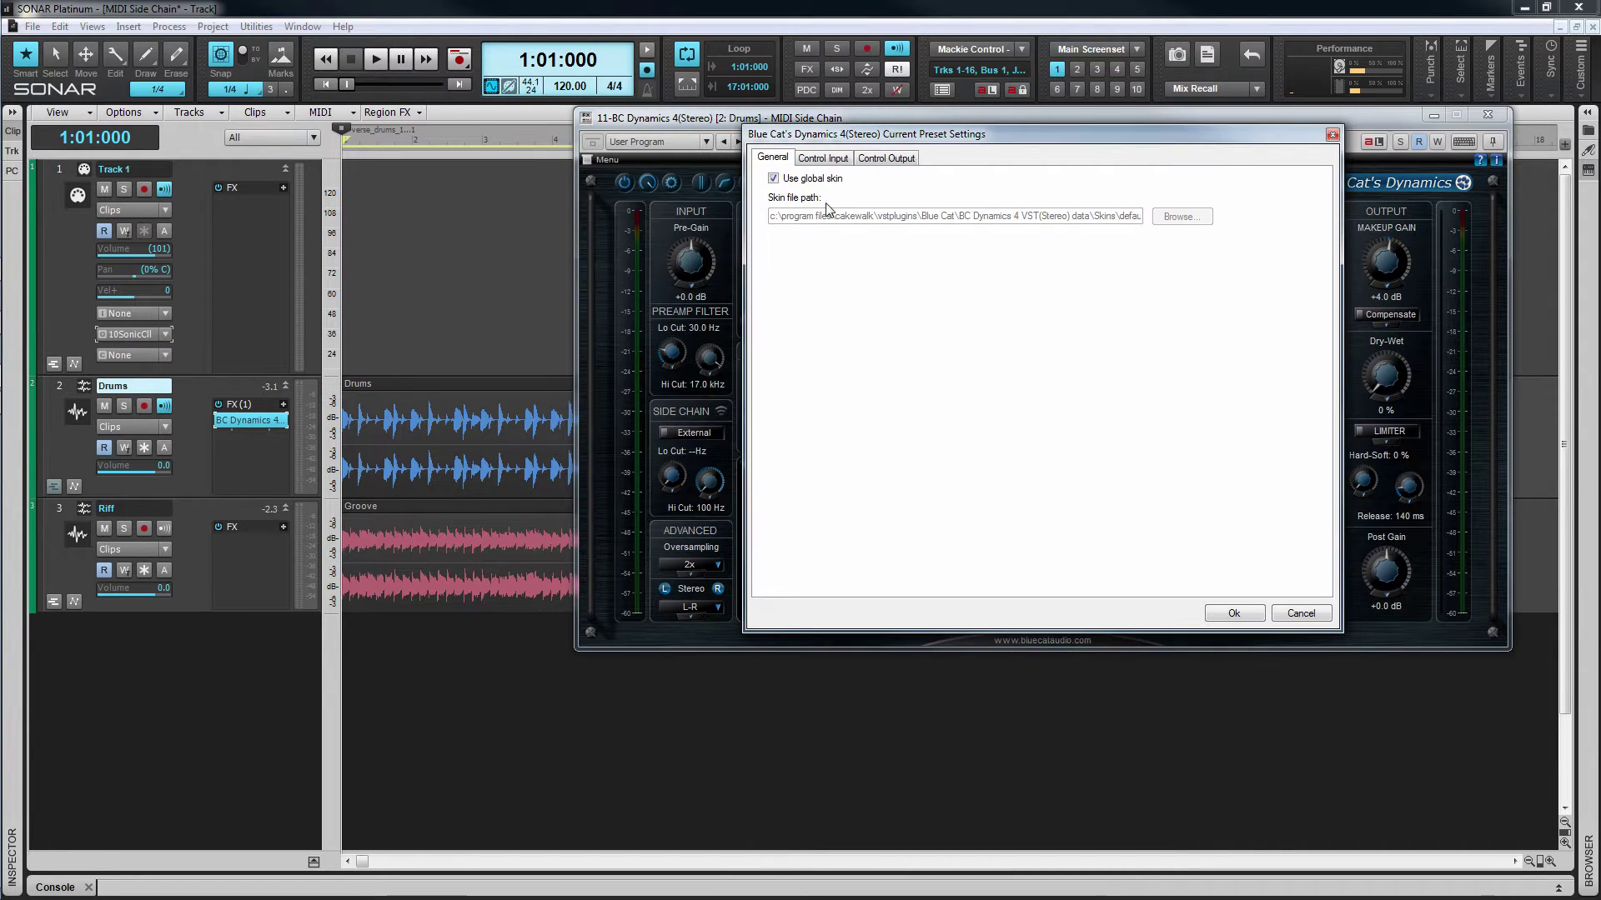
left_click(874, 158)
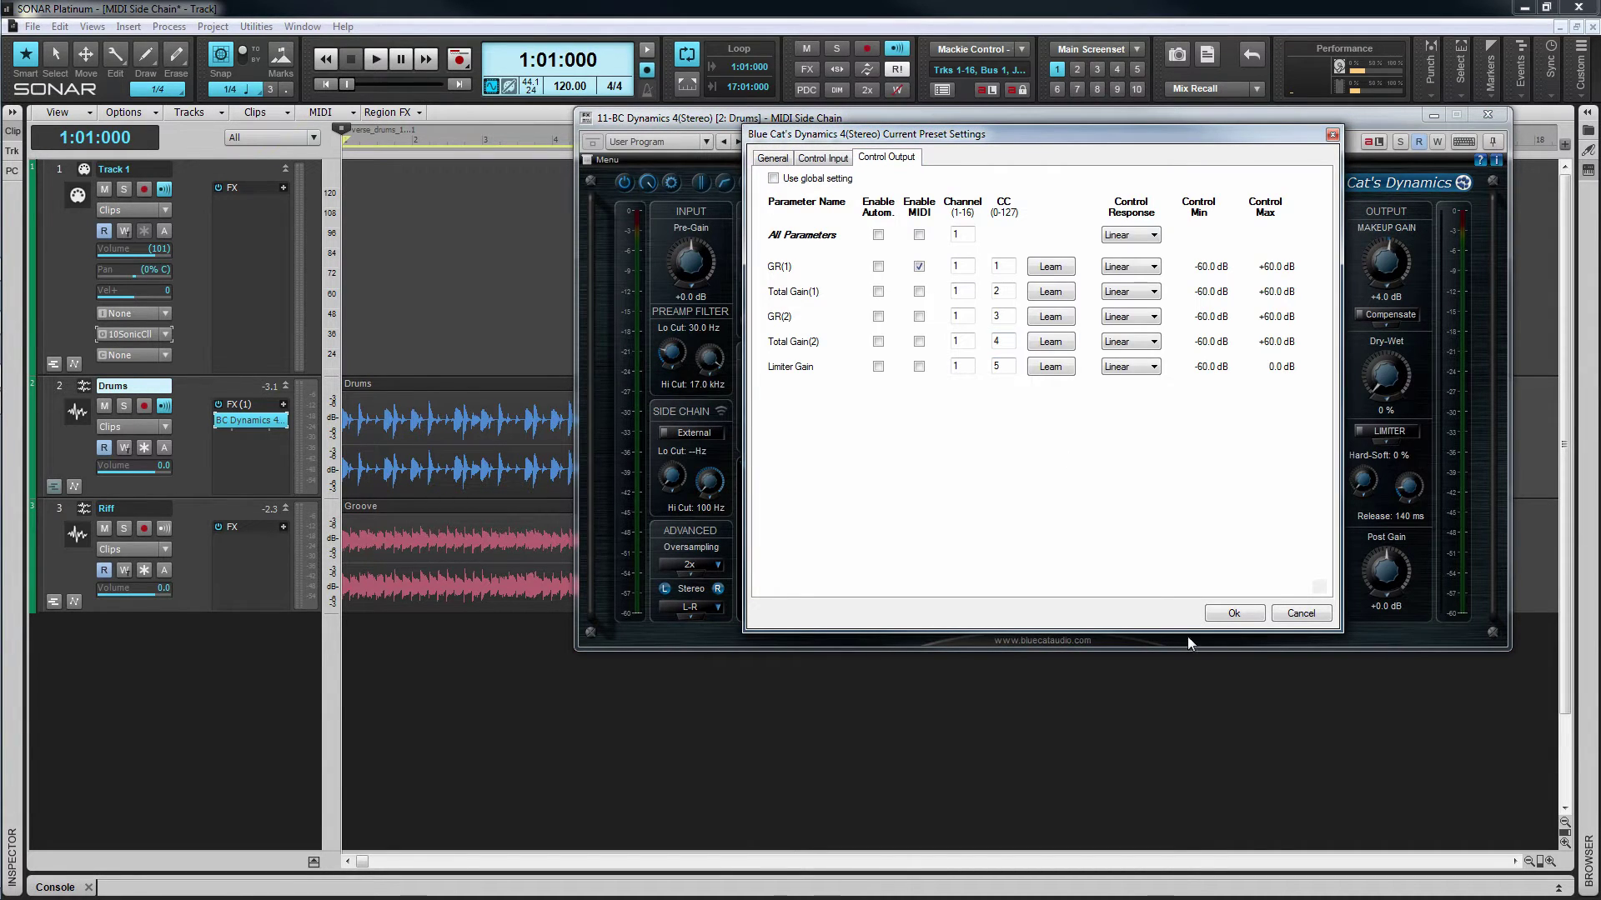
left_click(1220, 614)
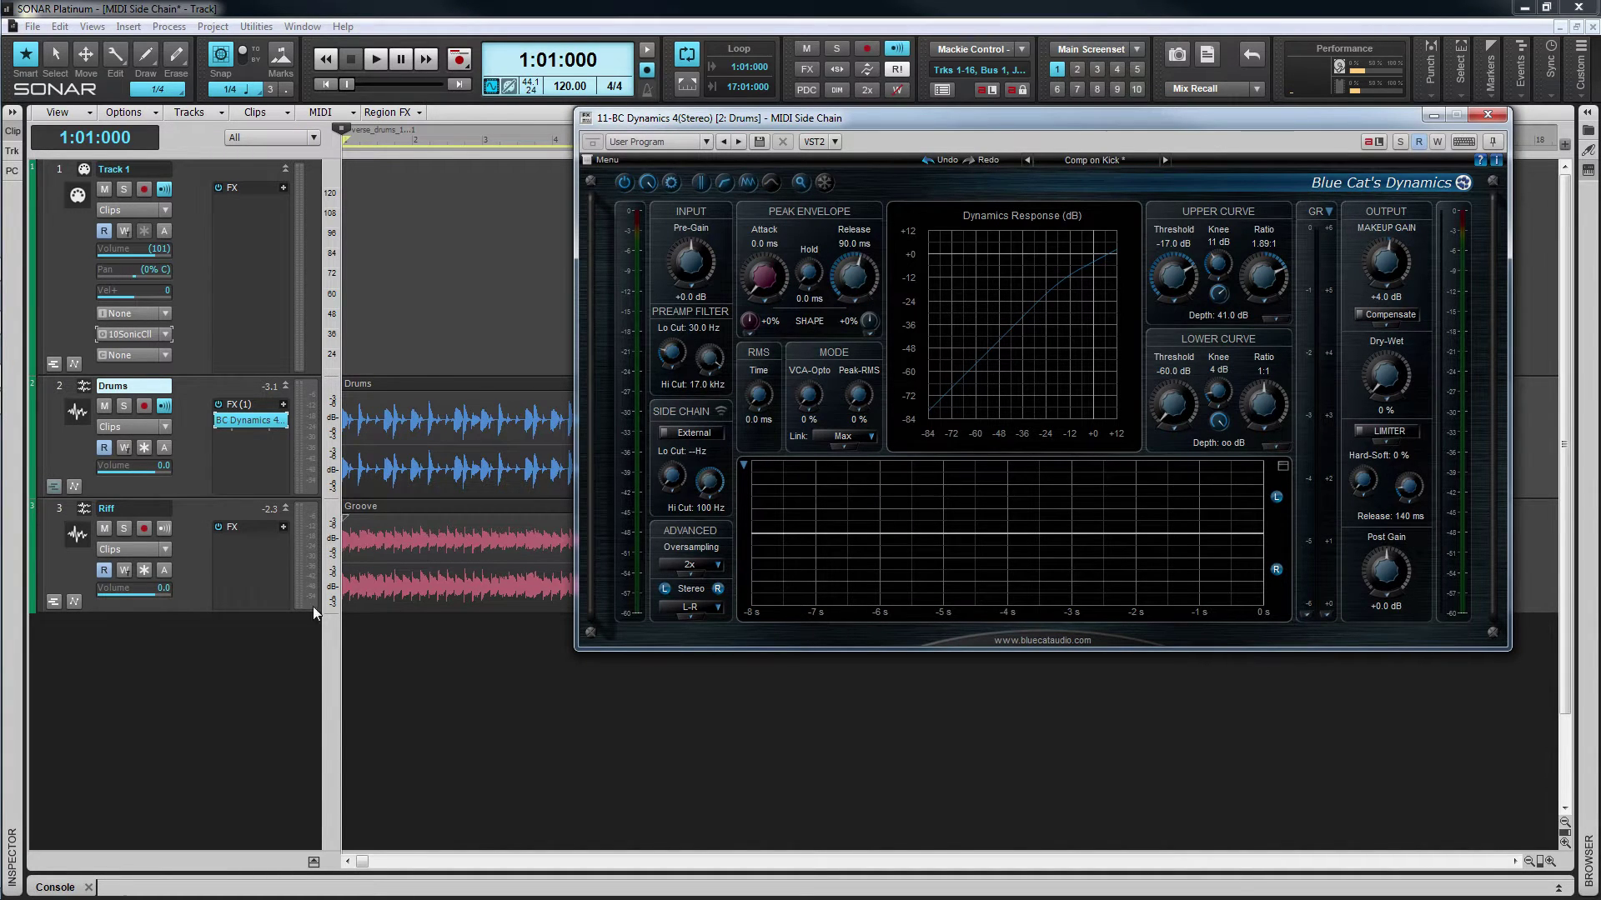
Insert BC MB-7 Mixer 2 on the Riff track, place it beside Dynamics, and show its MIDI indicators
right_click(222, 563)
mouse_move(284, 597)
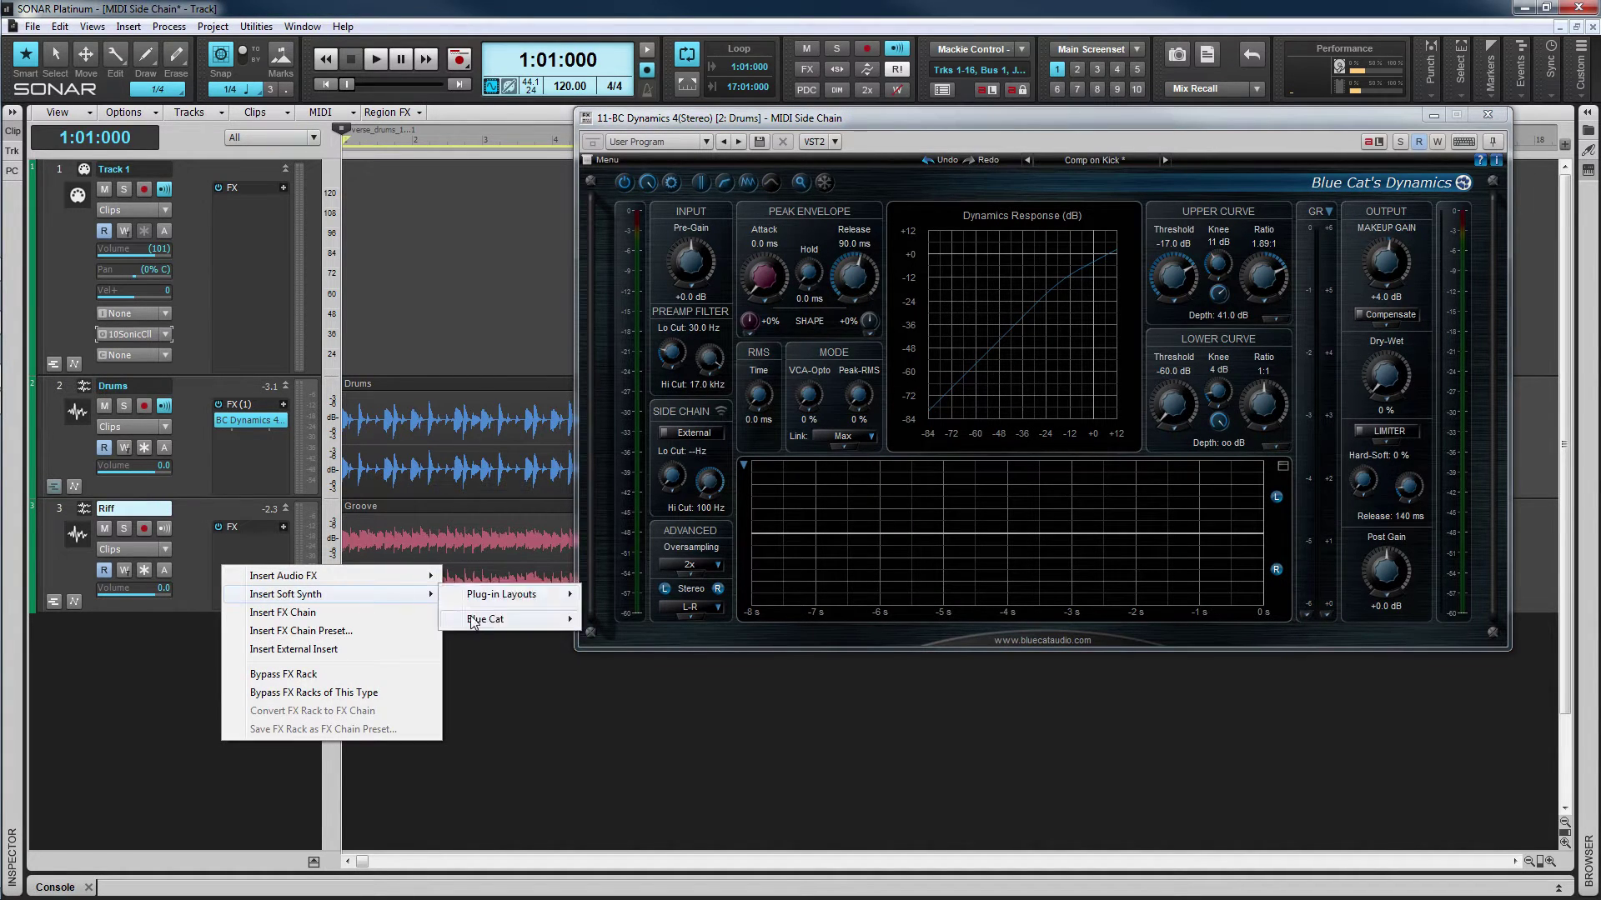
mouse_move(478, 627)
left_click(636, 620)
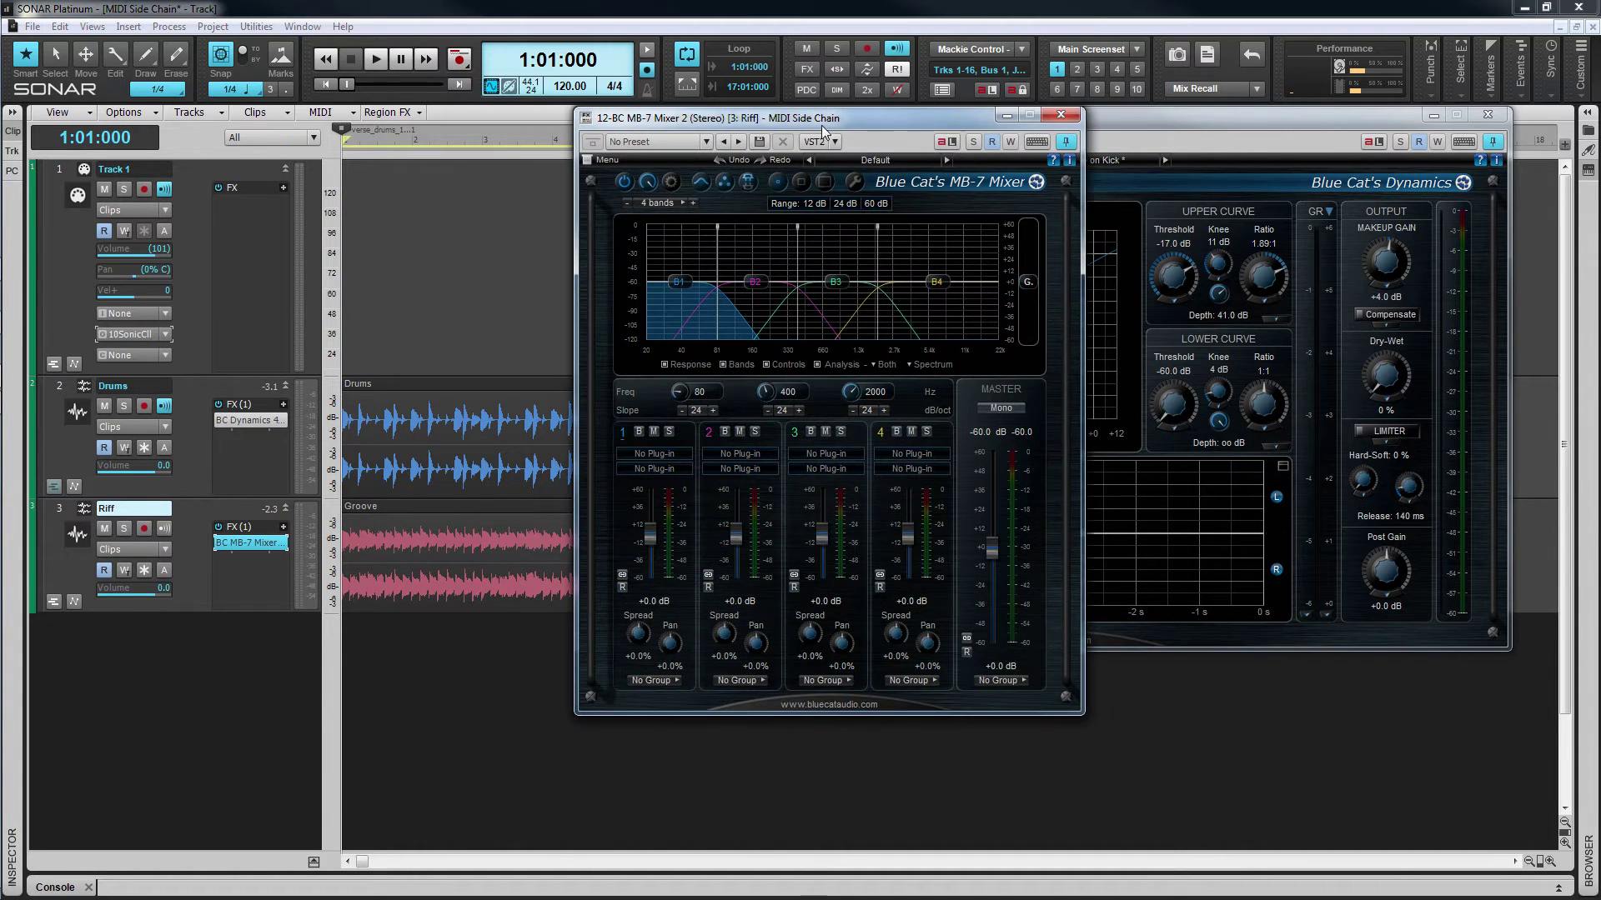
left_click_drag(818, 118, 314, 135)
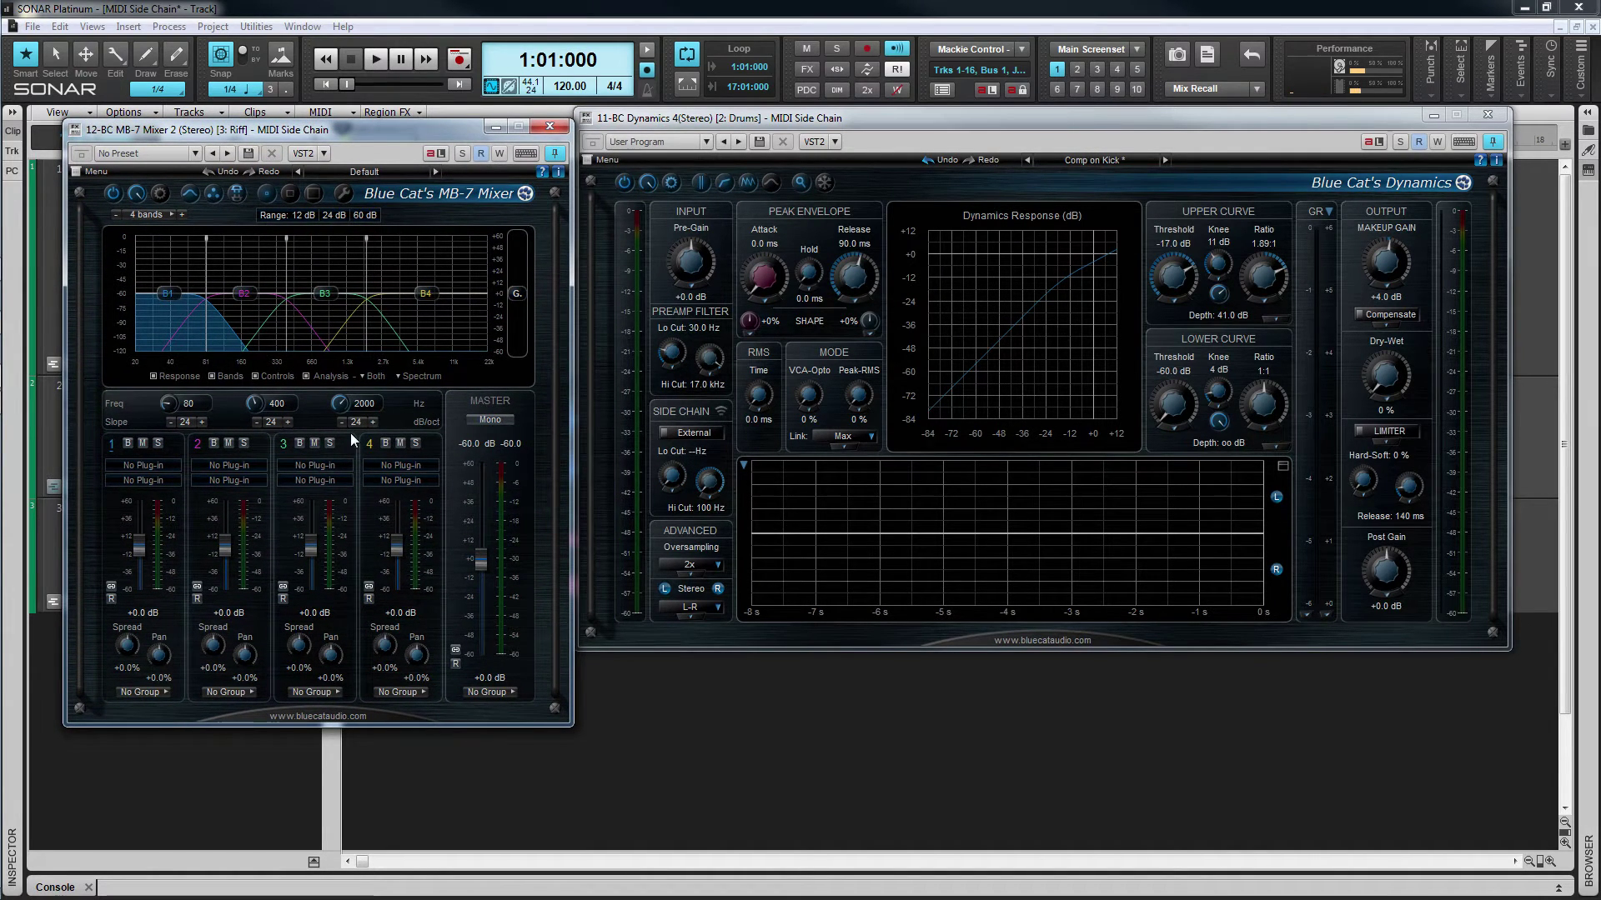
left_click(164, 197)
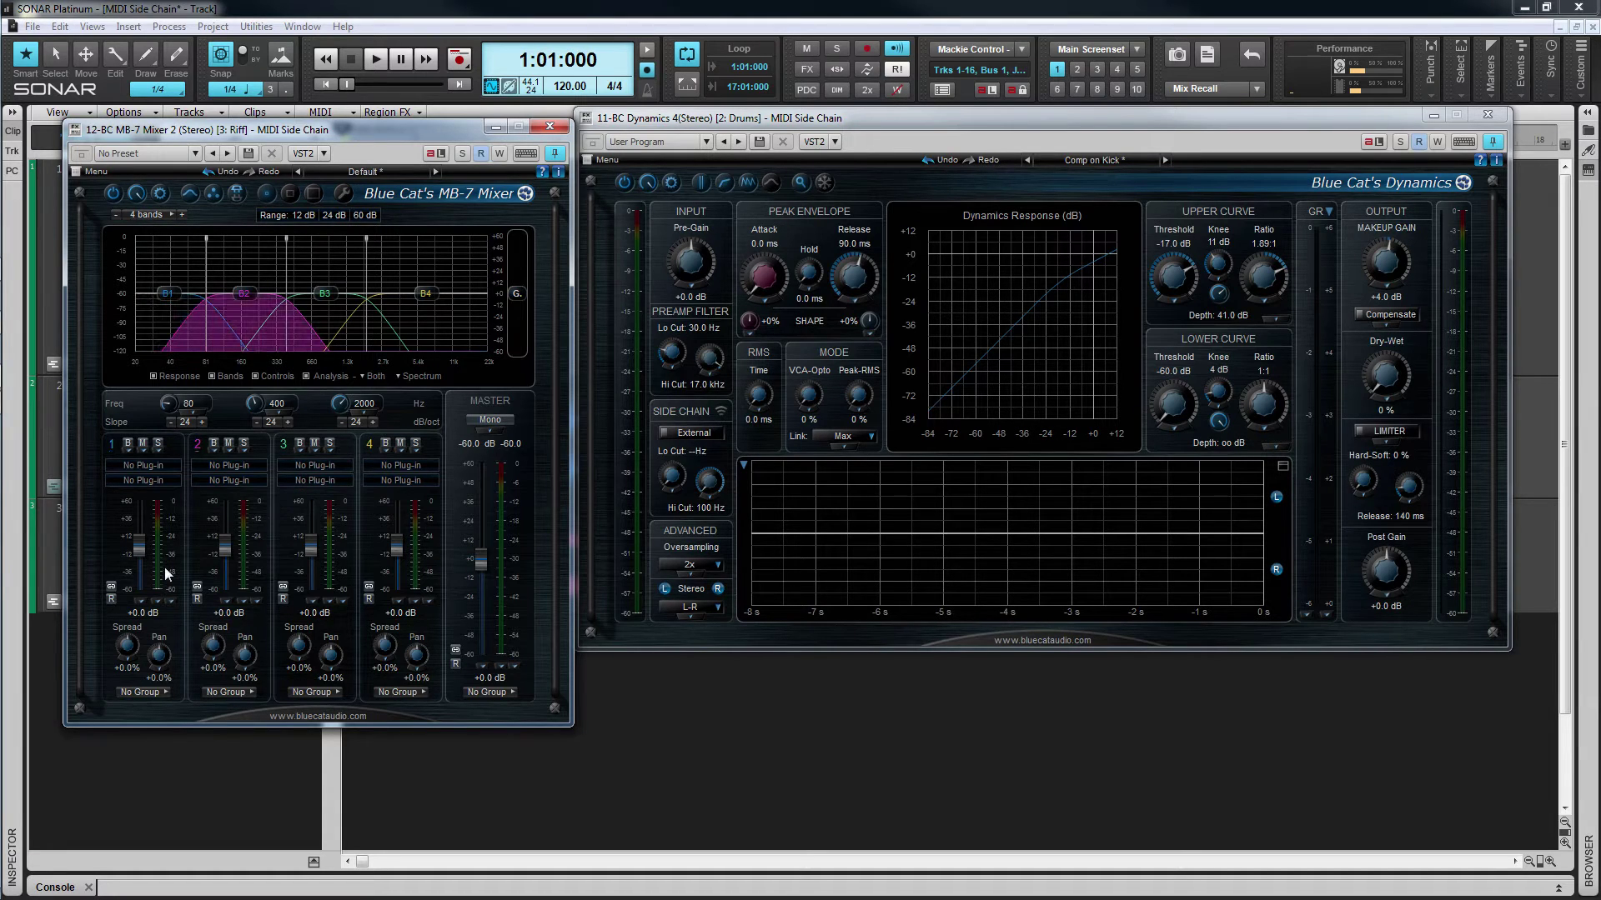
Enable MIDI on MB-7 band 1 gain as CC 1, channel 1, linear −60 to +60 dB
right_click(143, 603)
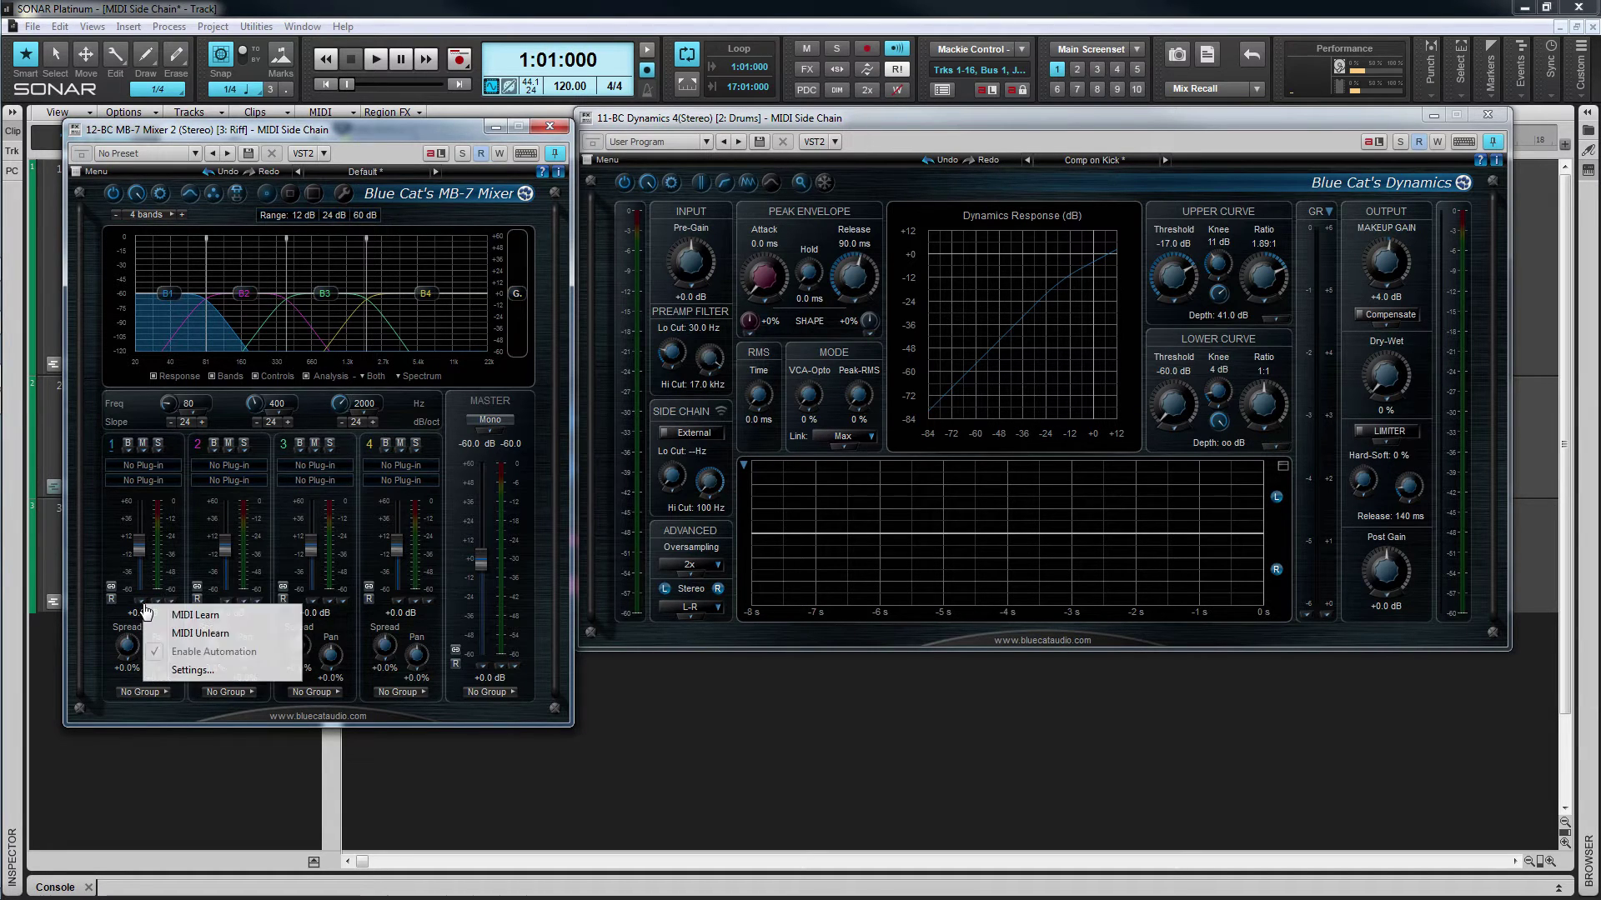
left_click(195, 670)
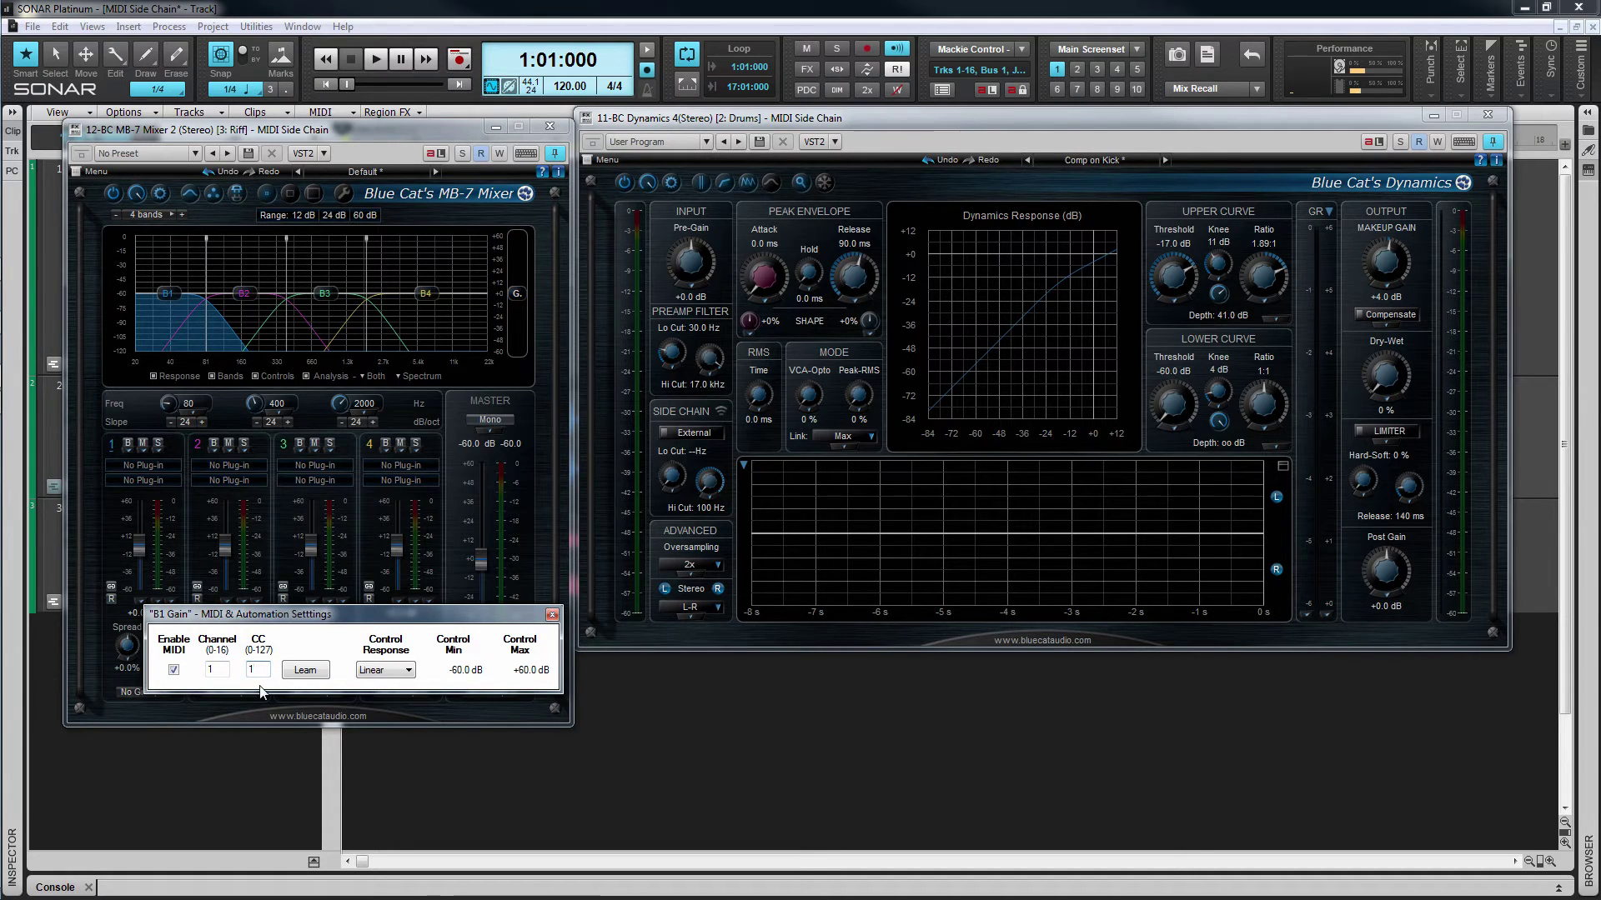
left_click(552, 616)
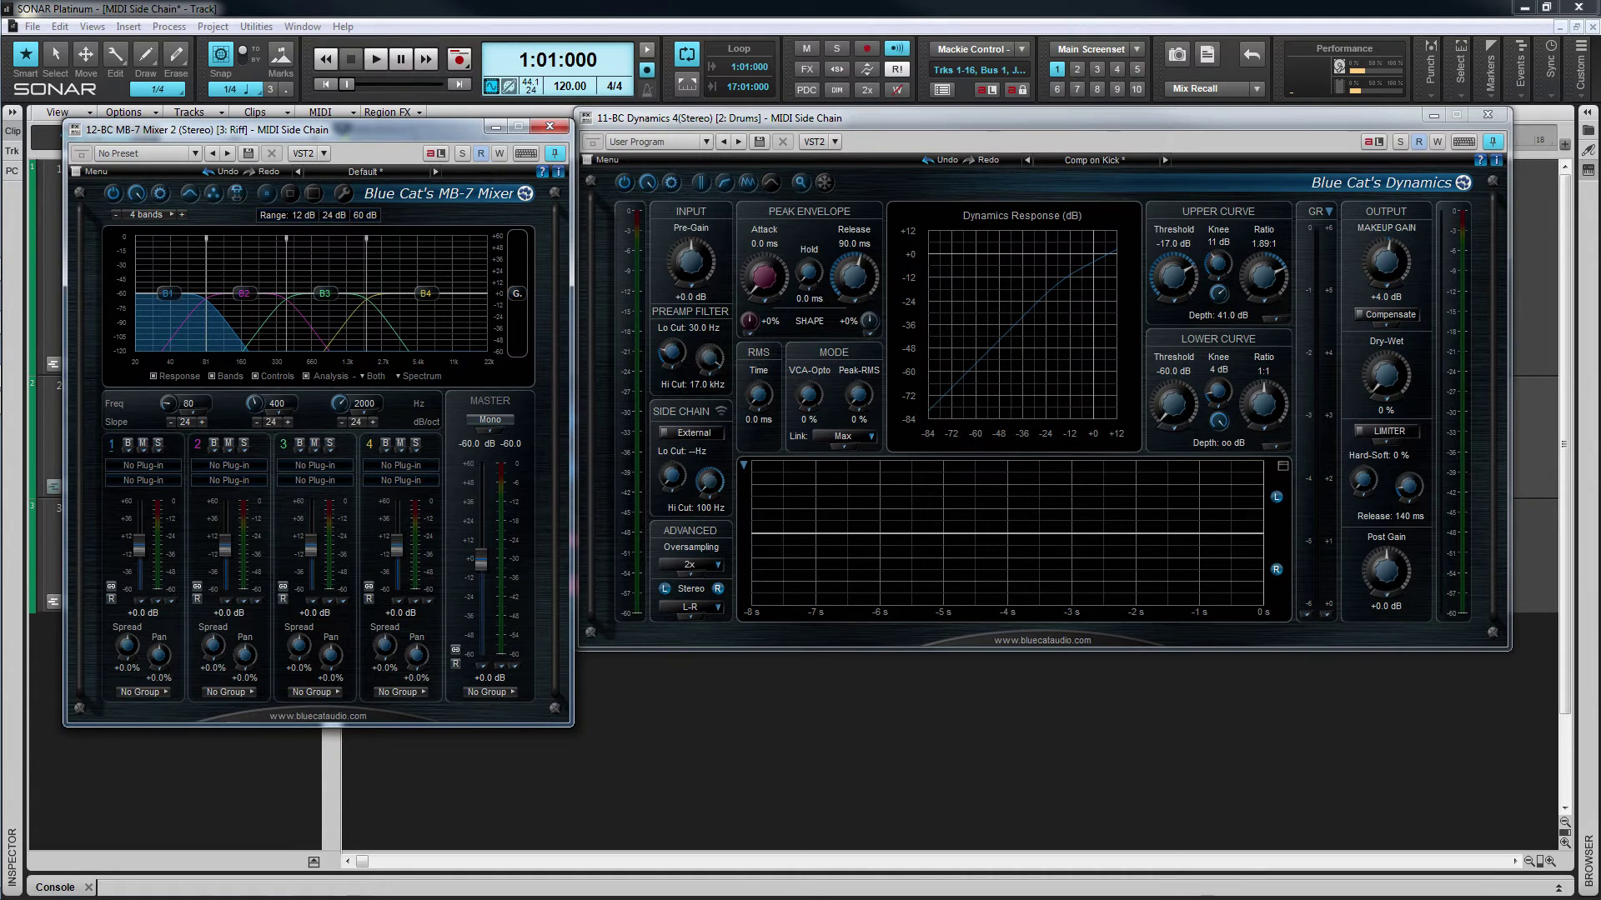
left_click_drag(431, 125, 797, 240)
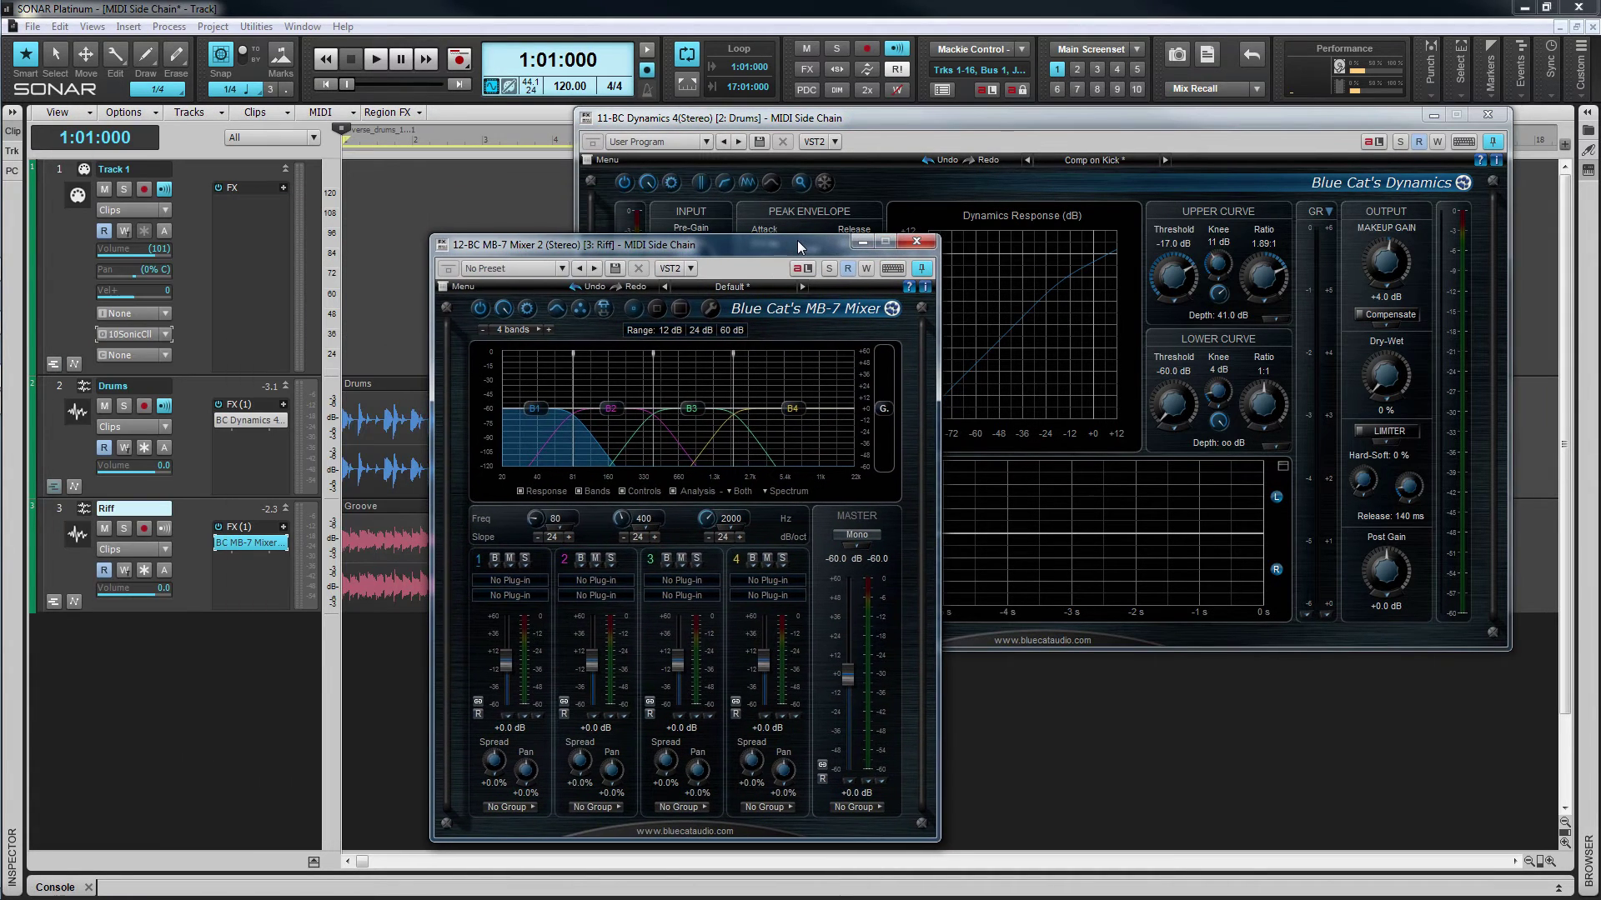
Set Track 1's input to BC Dynamics 4 MIDI Omni and its output to BC MB-7 Mixer
left_click(167, 317)
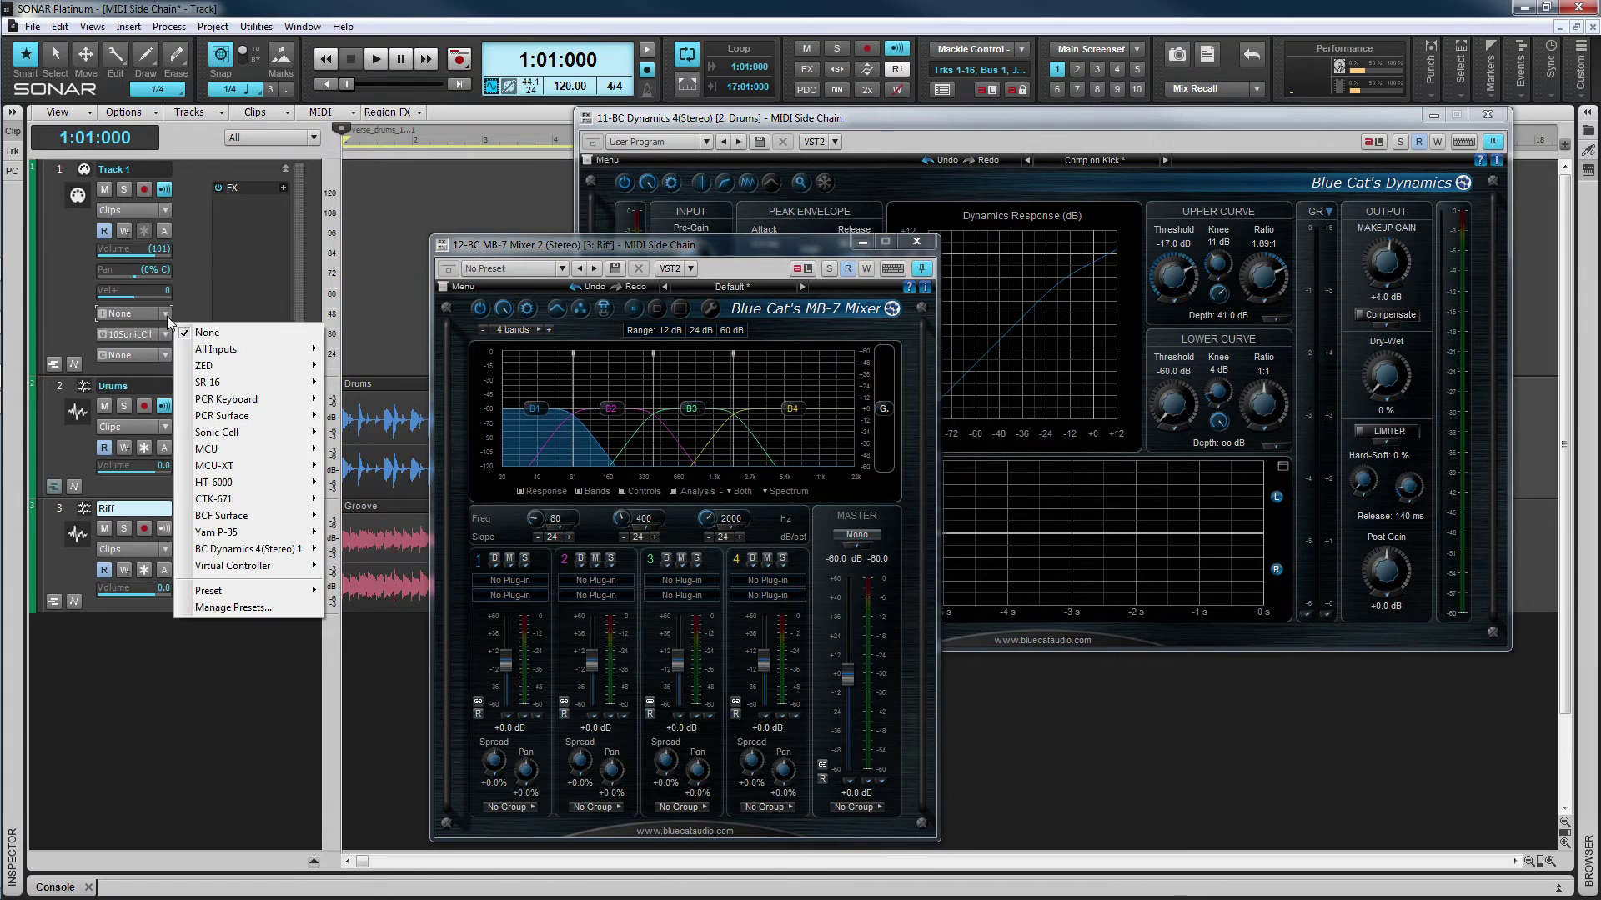
mouse_move(310, 549)
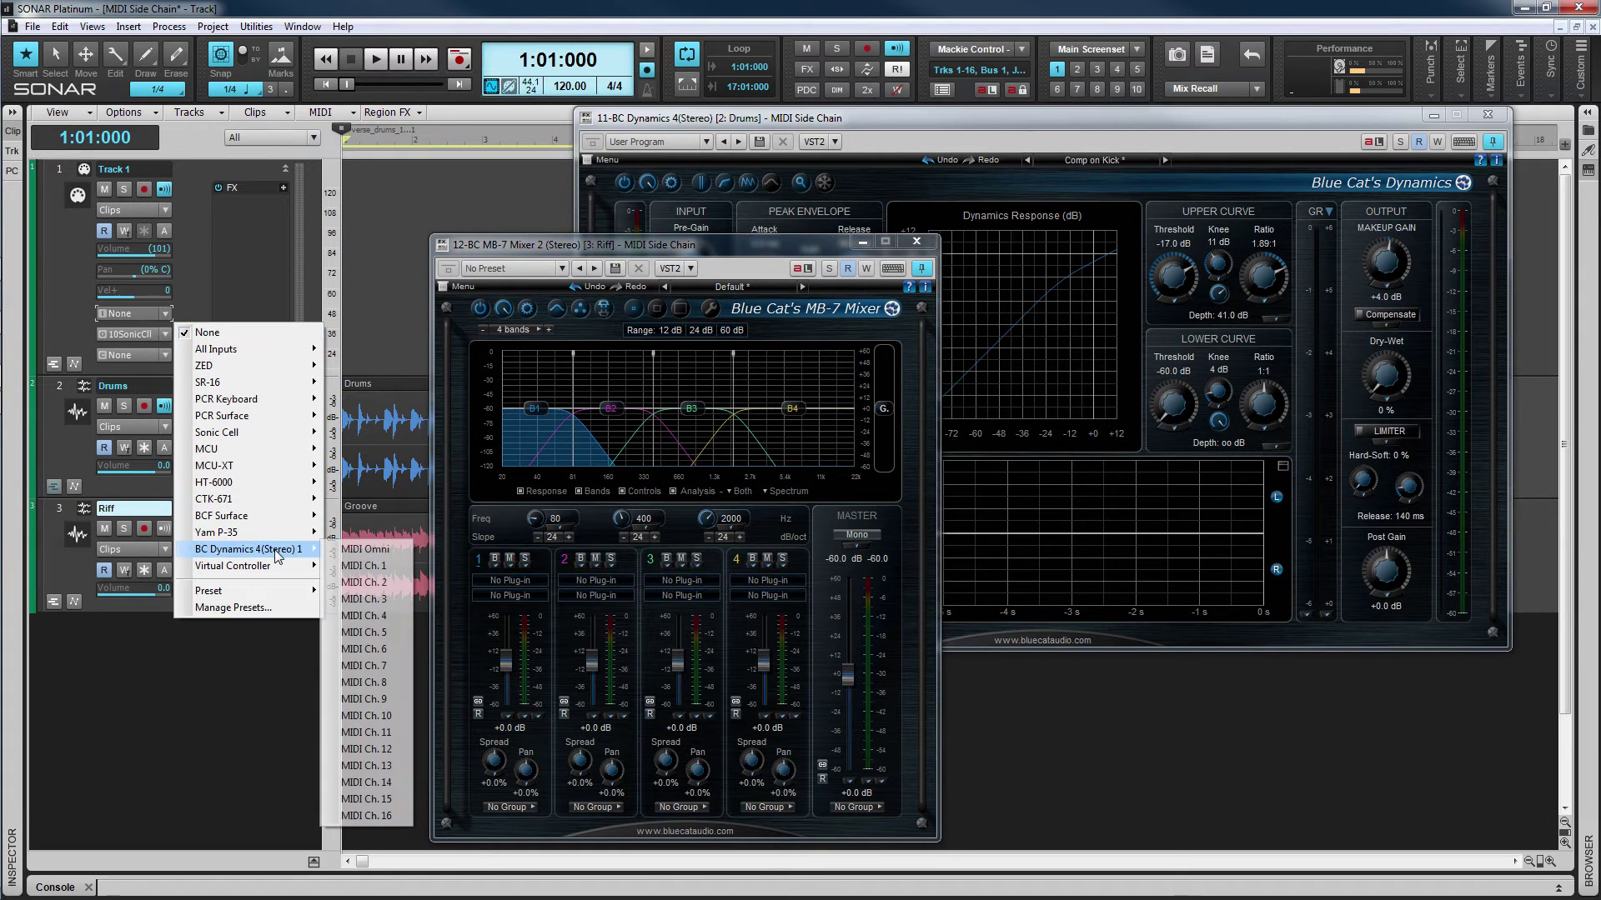
left_click(375, 553)
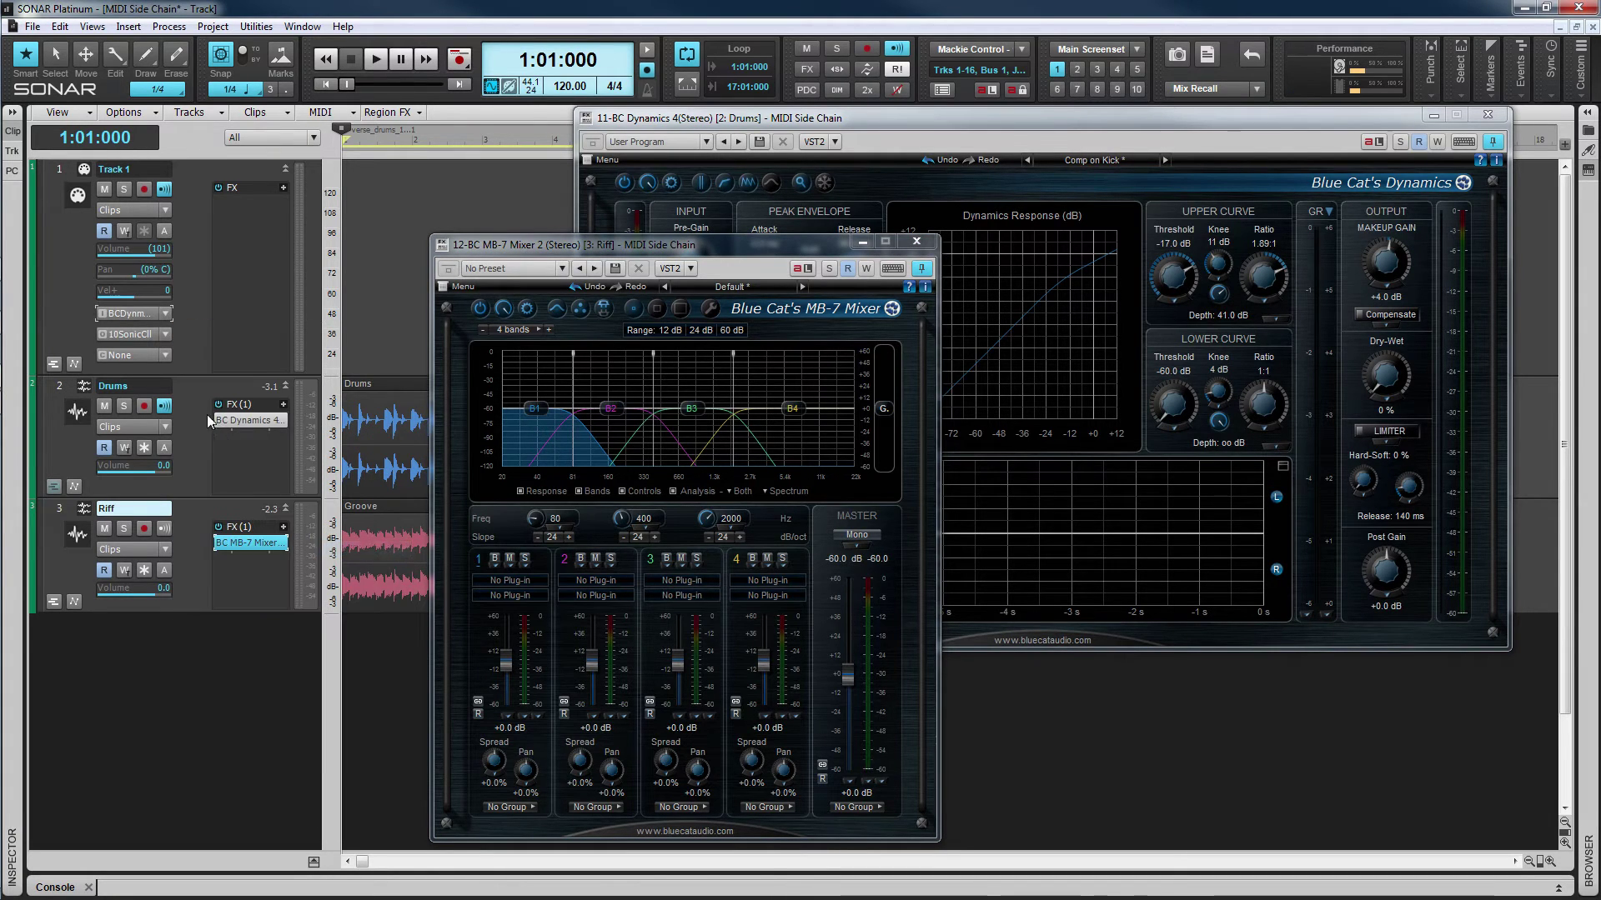
left_click(168, 336)
left_click(280, 537)
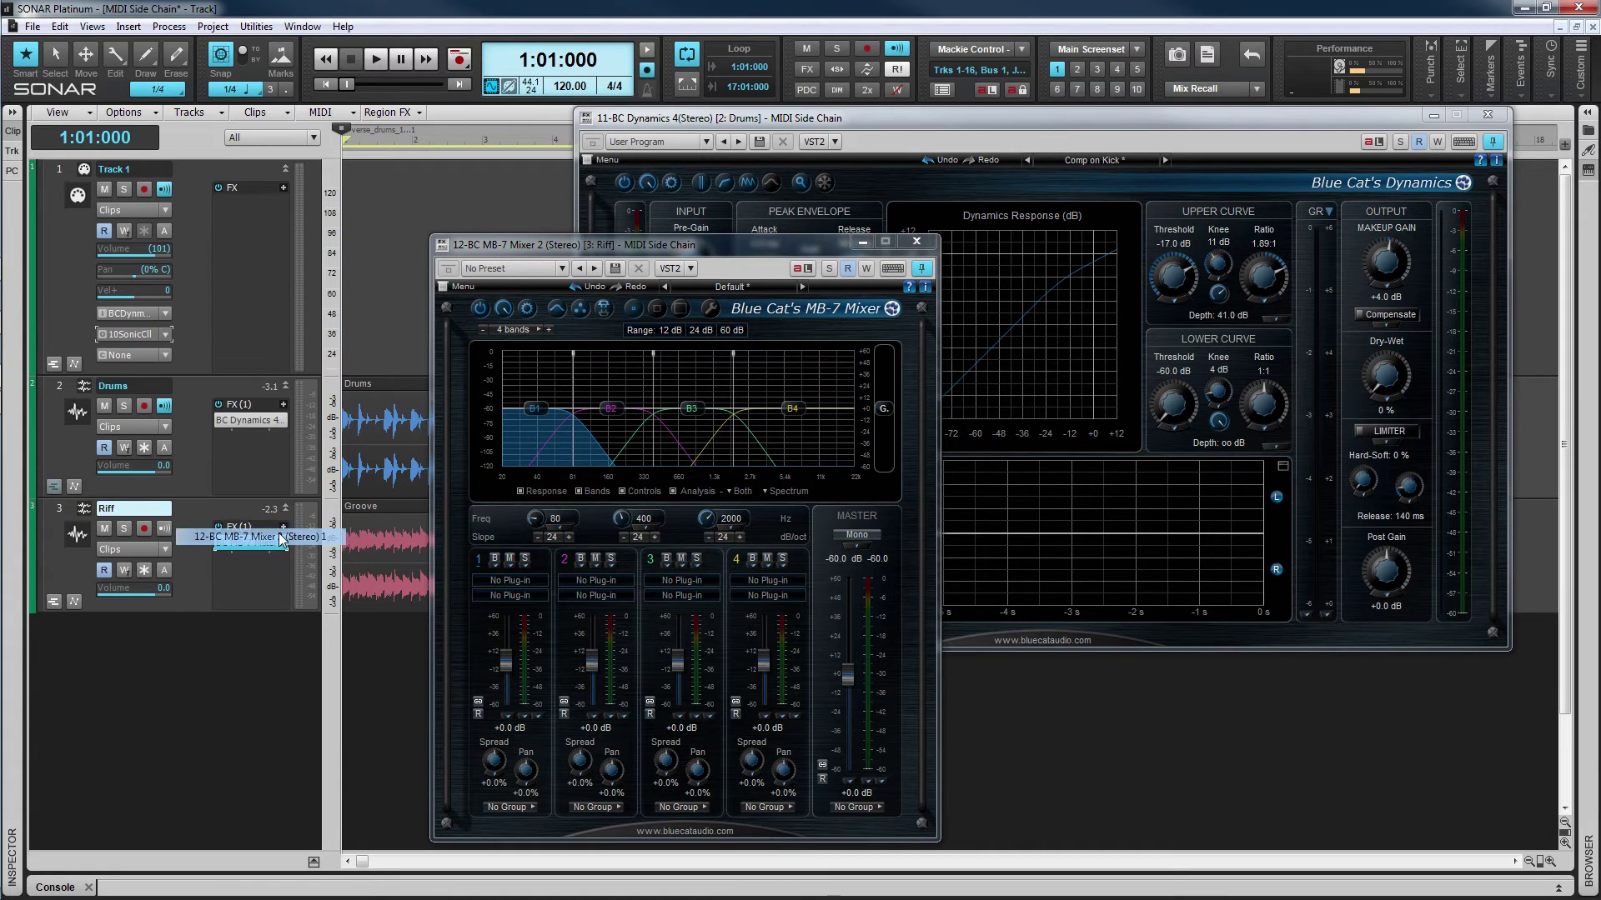
left_click_drag(698, 249, 355, 115)
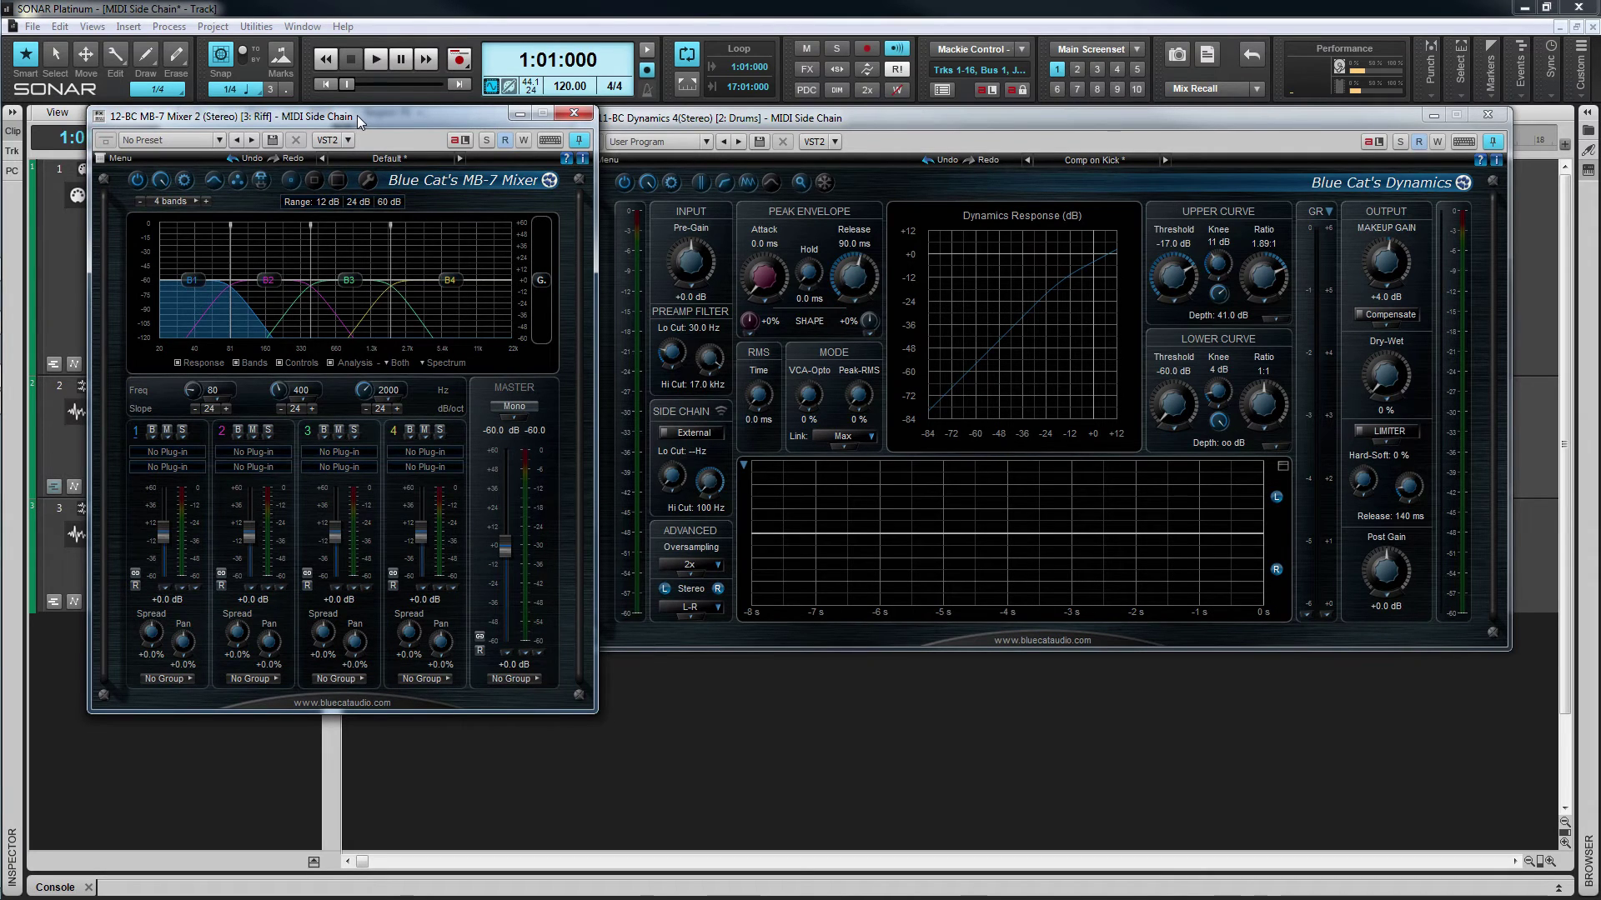
Play the song and set Dynamics to −29 dB threshold at 4:1, with MB-7's low band at 140 Hz
left_click(942, 115)
key("space")
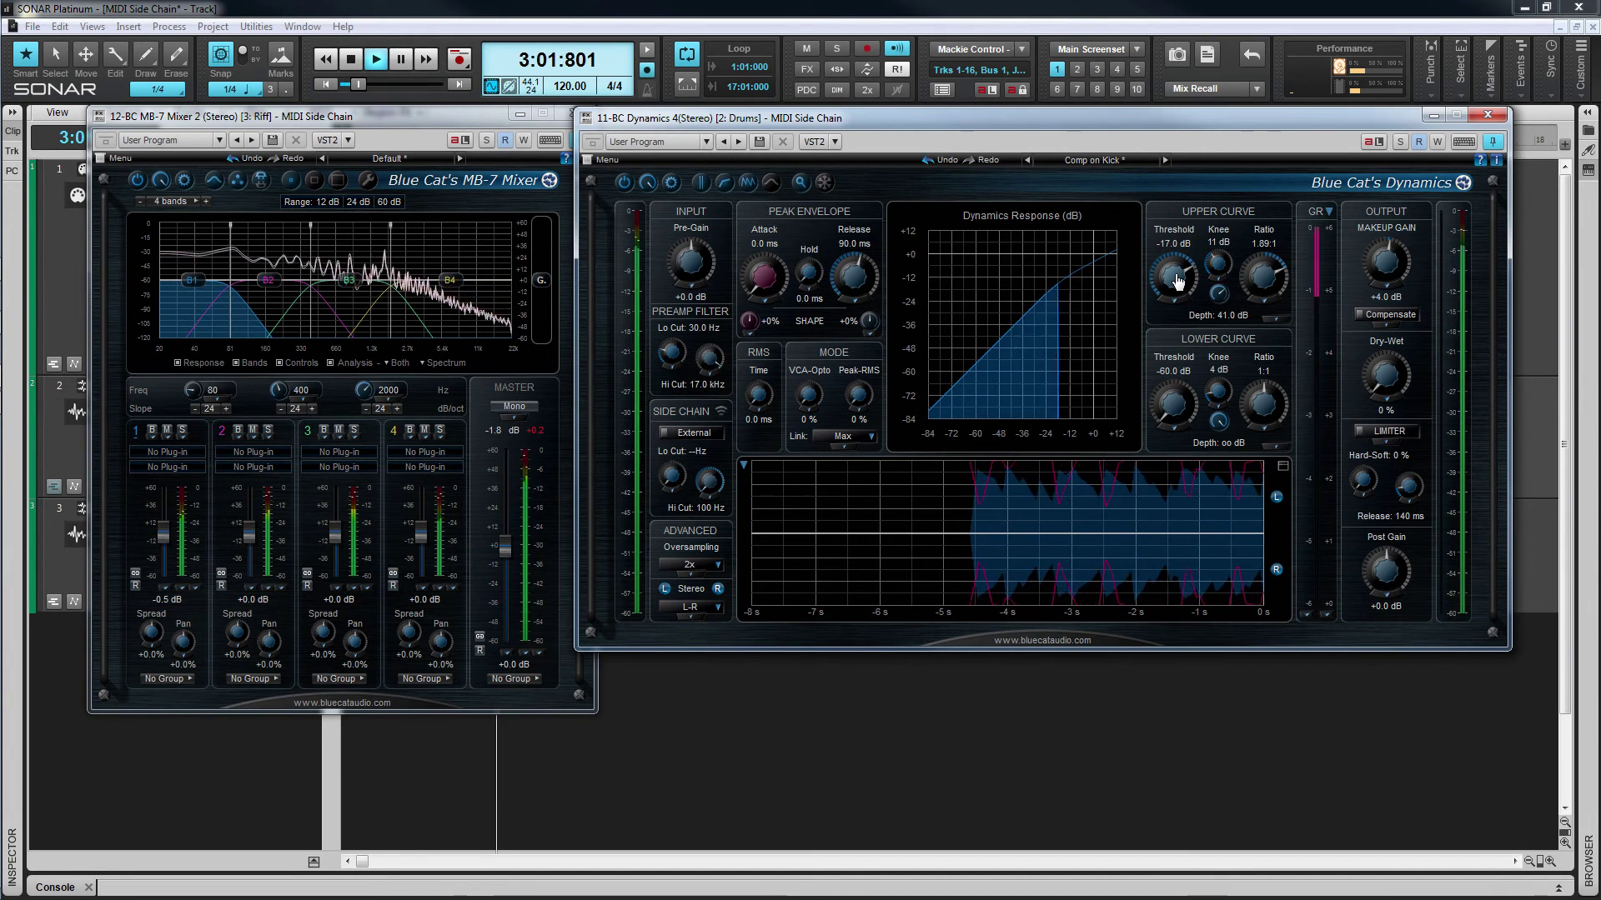
left_click_drag(1178, 281, 1176, 285)
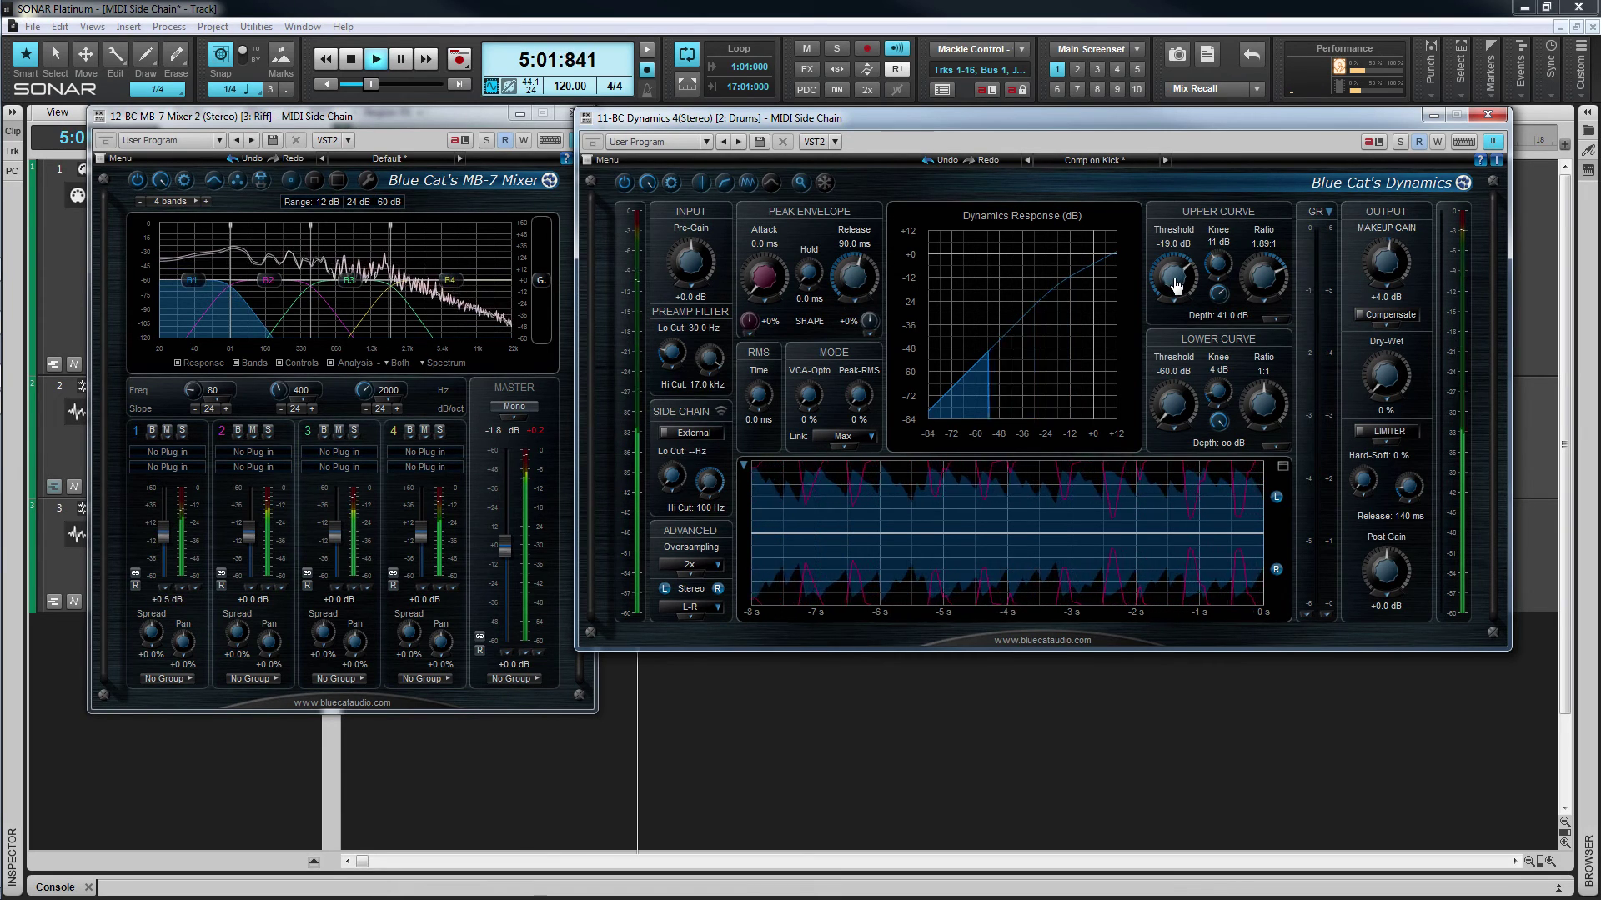
left_click_drag(1262, 285, 1262, 280)
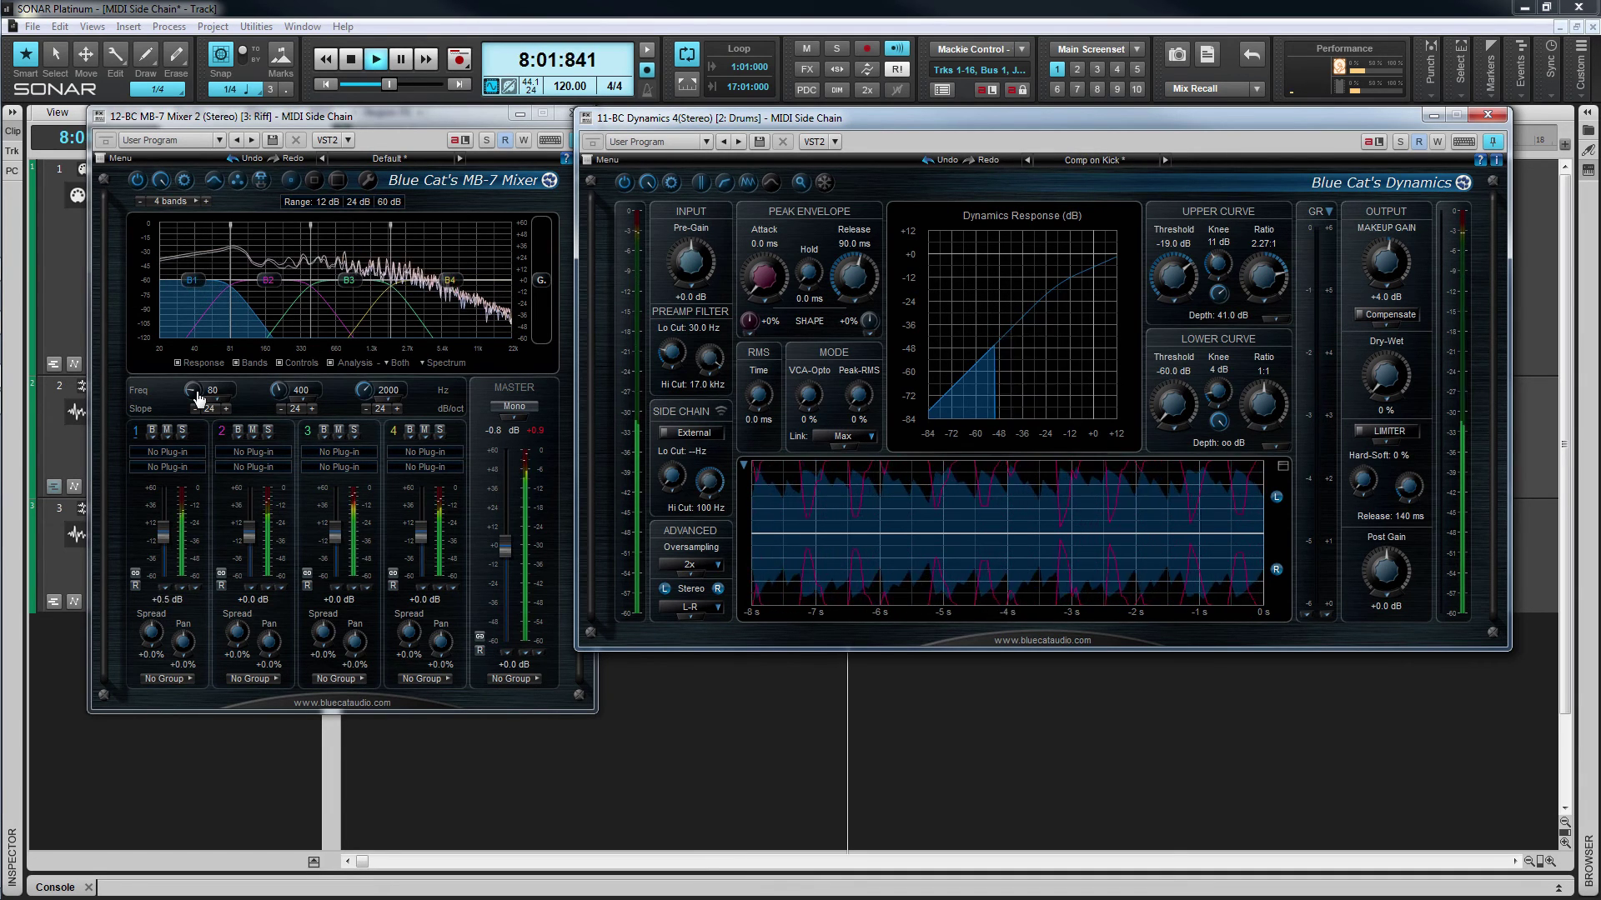
left_click_drag(196, 401, 202, 370)
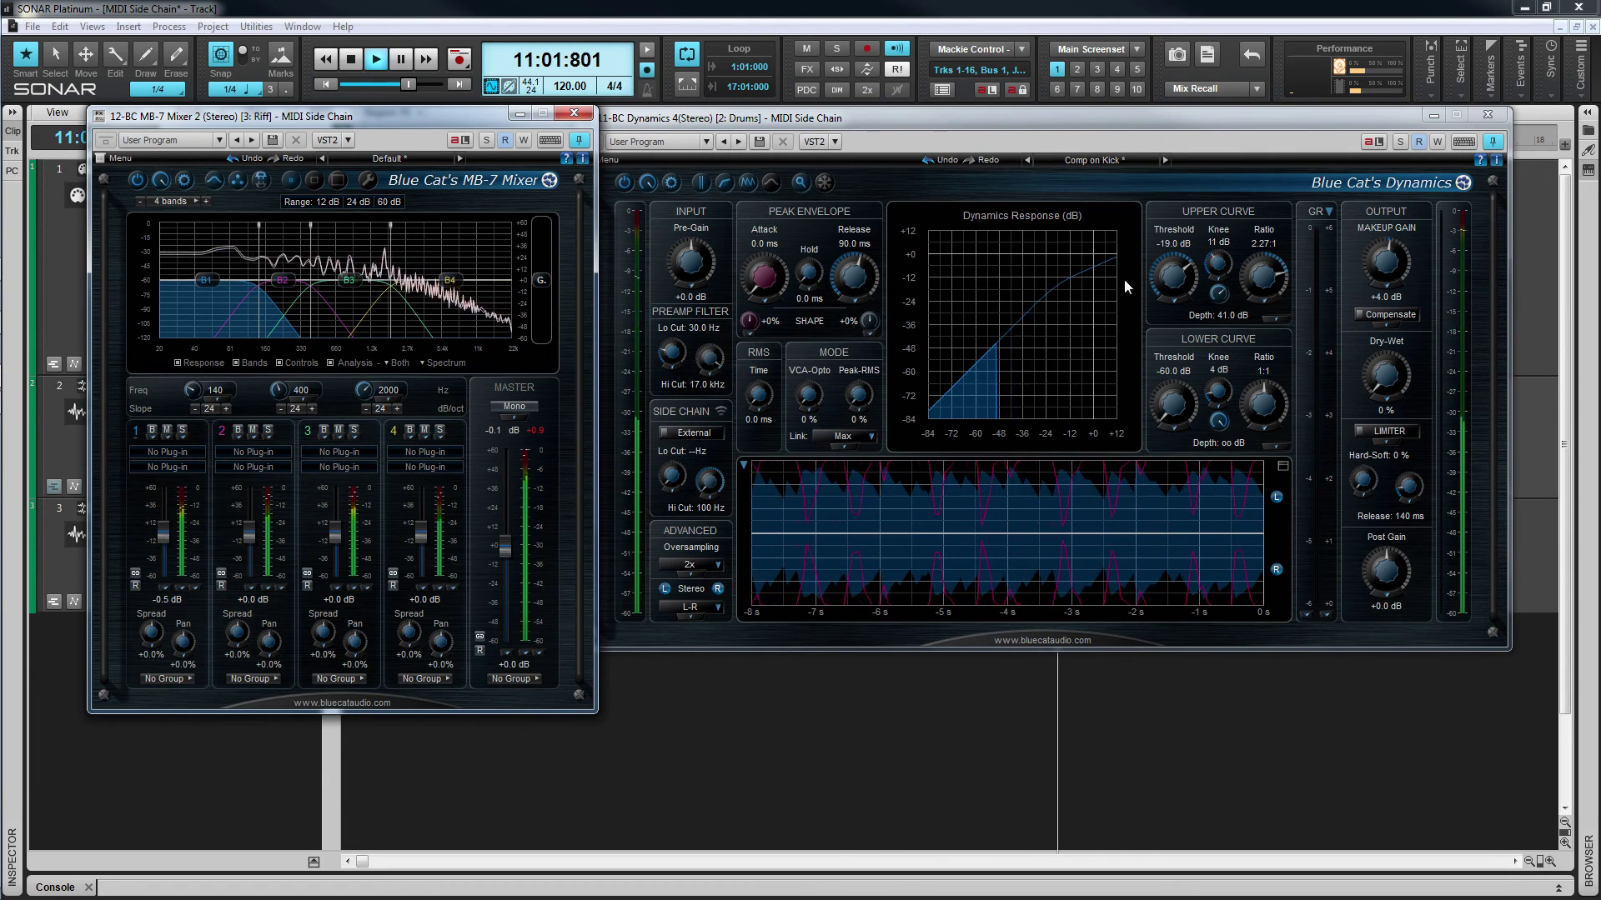
left_click_drag(1173, 283, 1173, 275)
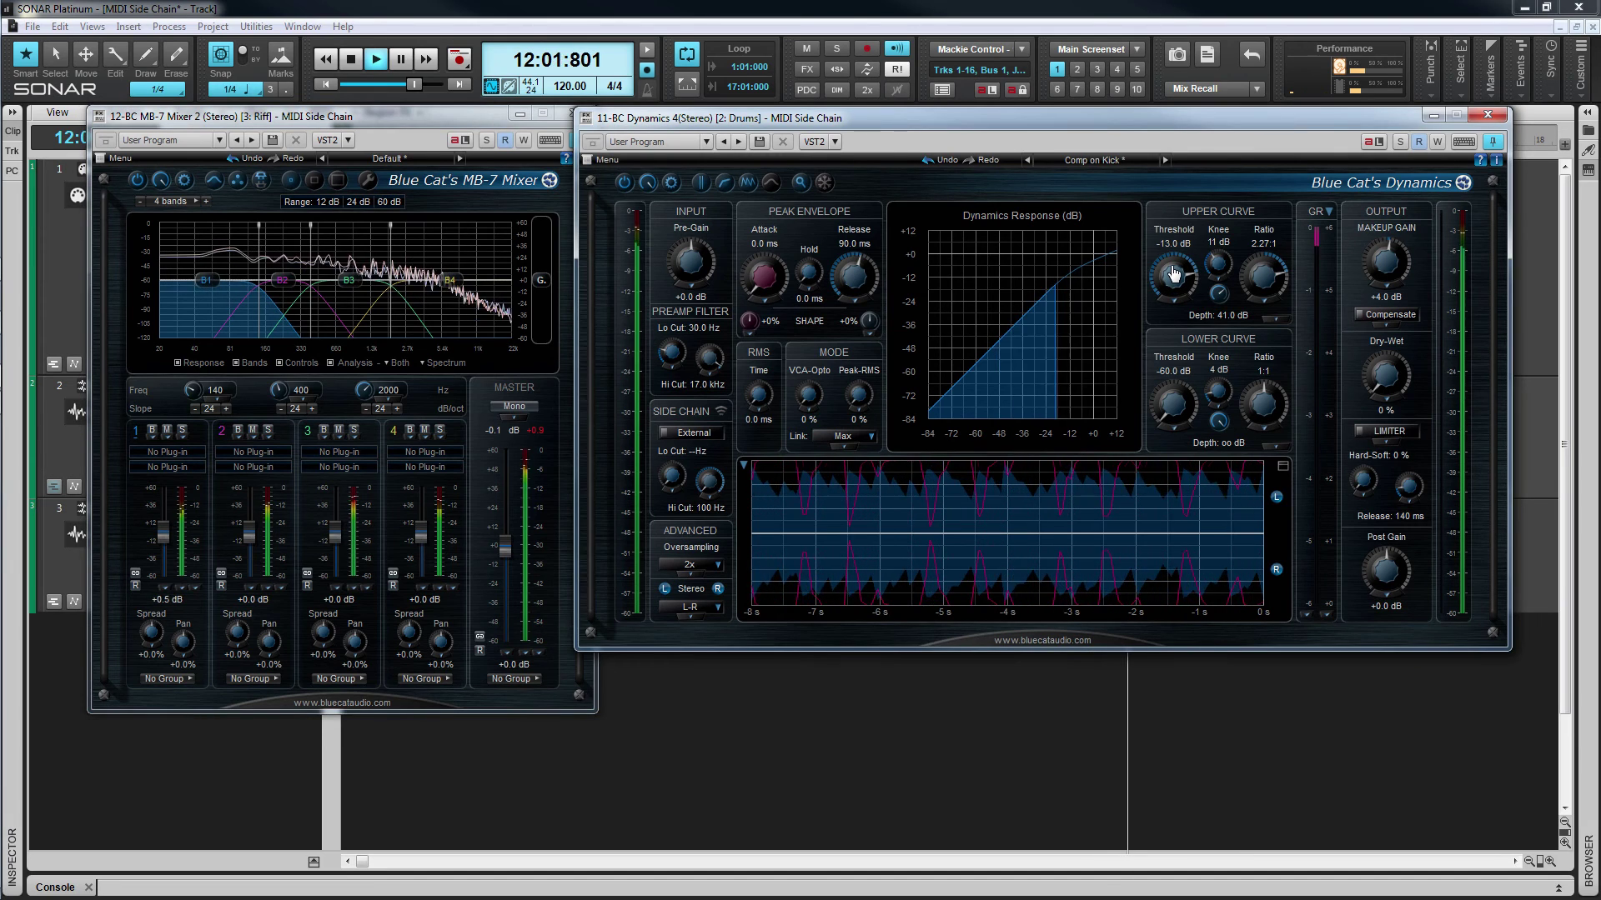
left_click_drag(1173, 282, 1264, 280)
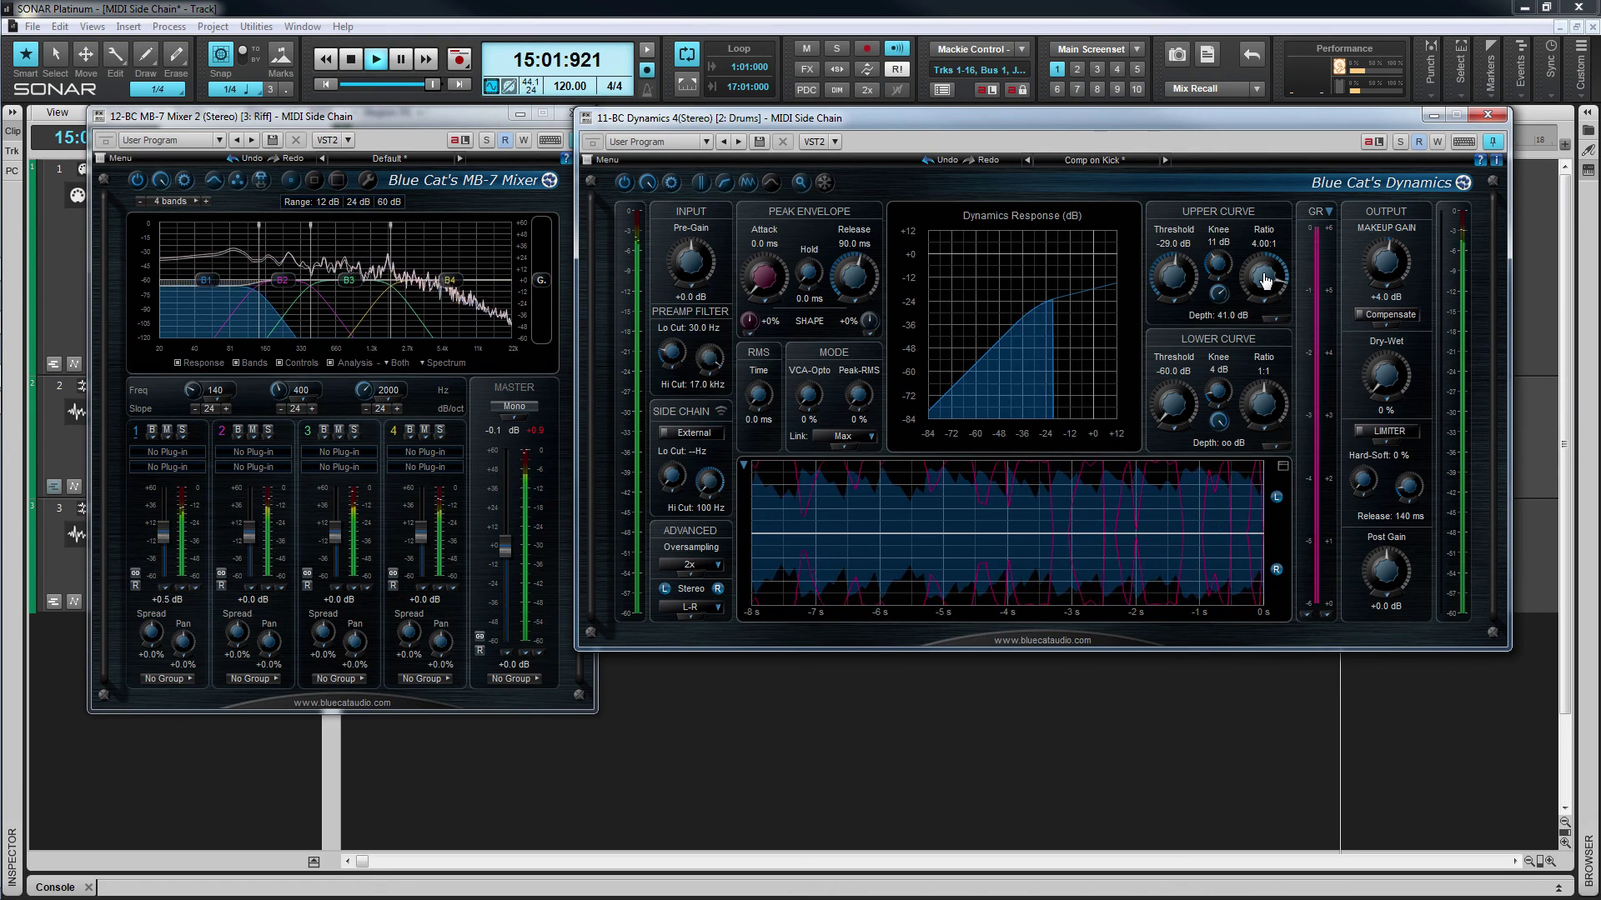